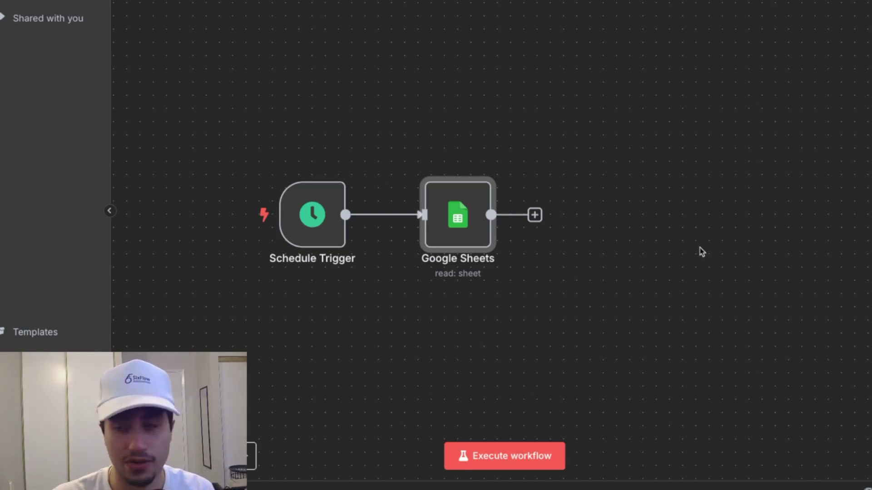
Add a Code node after the Google Sheets read node in the workflow.
left_click(535, 215)
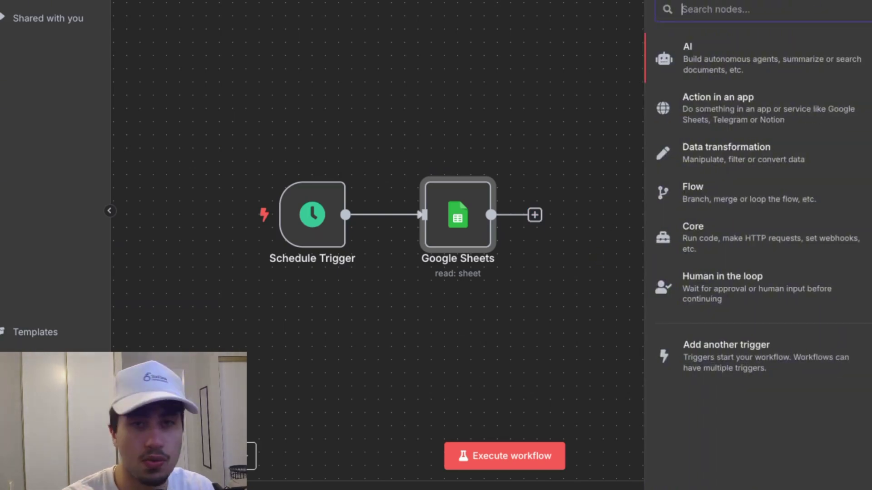
type("cod")
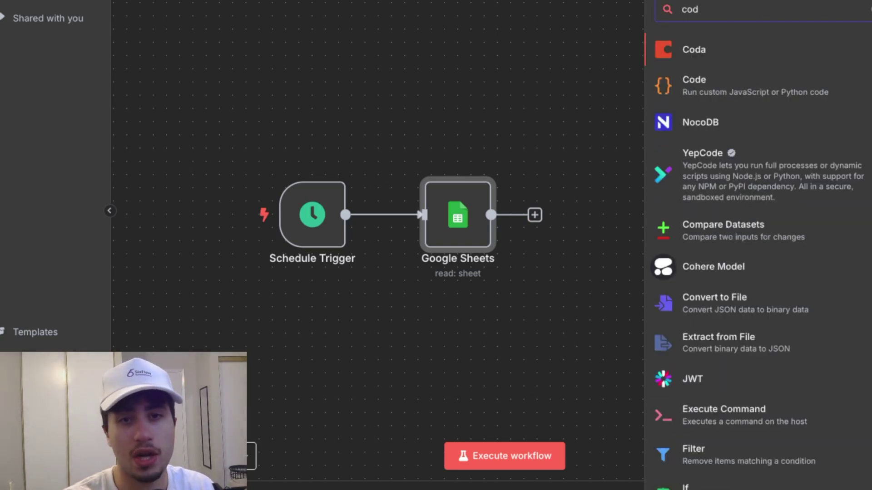
type("e")
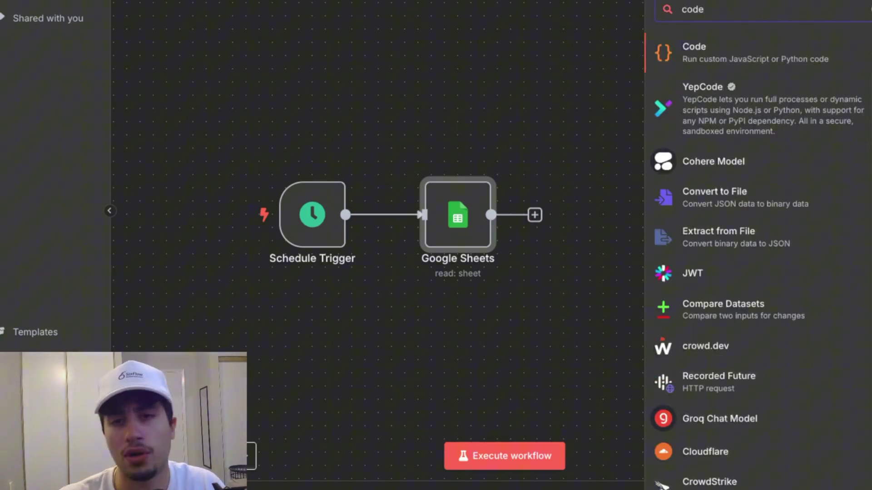
left_click(705, 54)
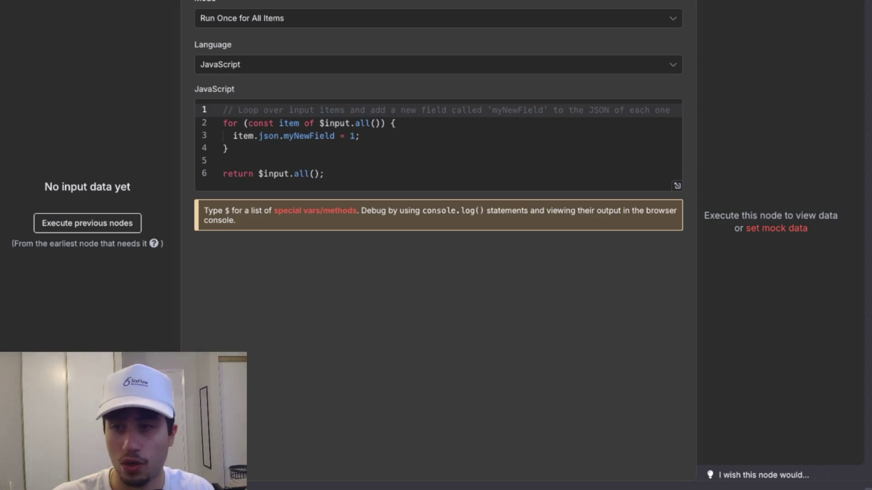
Replace the default JavaScript with a filter that skips rows whose Reminder Sent is yes and keeps Appt Time values within the next 60 minutes.
left_click(364, 162)
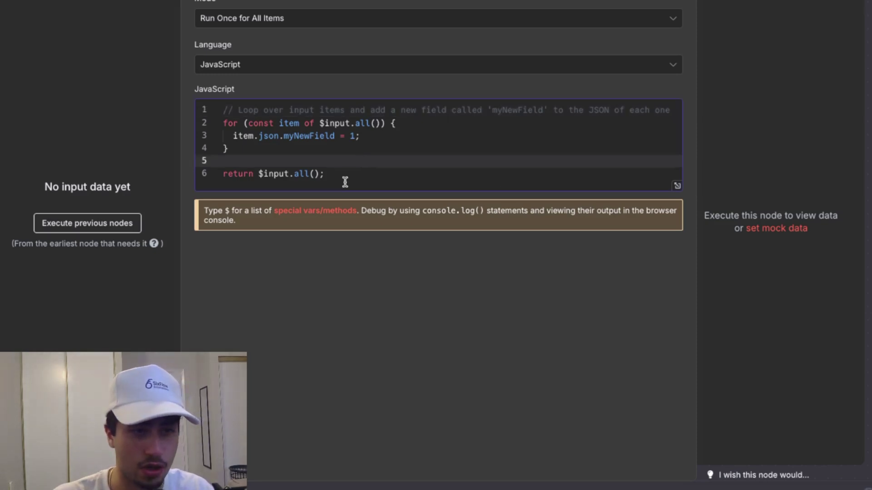
left_click_drag(344, 177, 164, 60)
type("return items.filter(item => {   const sent = item.json['Reminder Sent']?.trim().toLowerCase();   if (sent === 'yes') return false;    const rawTime = item.json['Appt Time'];   if (!rawTime) return false;    // Parse as local time and convert to UTC by shifting 4 hours   const localTime = new Date(rawTime);   const adjustedTime = new Date(localTime.getTime() + 4 * 60 * 60 * 1000);    const now = new Date();   const diffMins = (adjustedTime - now) / 60000;    console.log(\"Adjusted Appt Time:\", adjustedTime.toISOString());   console.log(\"Now:\", now.toISOString());   console.log(\"Minutes Until:\", diffMins);    return diffMins > 0 && diffMins <= 60; });")
scroll(350, 213, "up", 1)
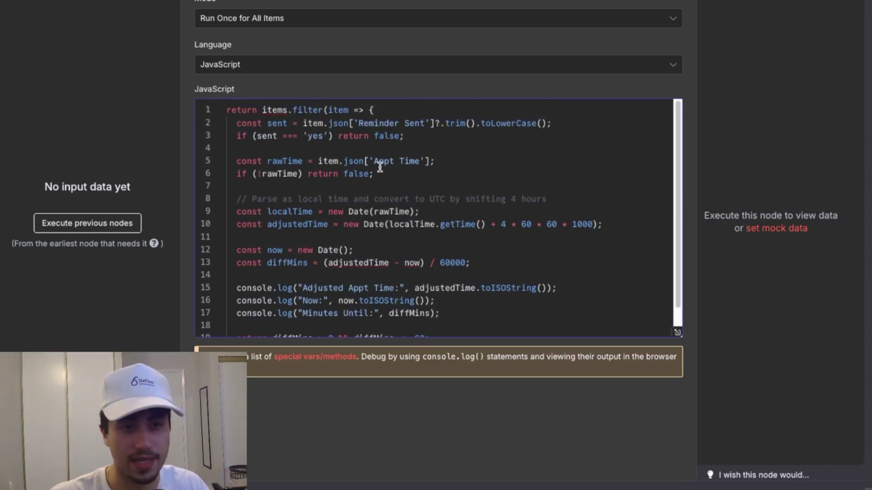
scroll(374, 164, "down", 1)
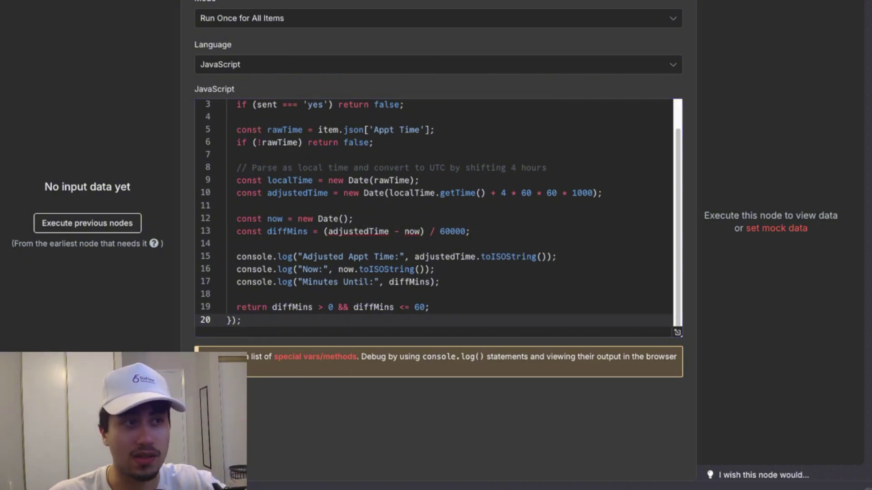
Check the Appt Time entry in the appointments spreadsheet against the time handling in the Code node's script.
key("Escape")
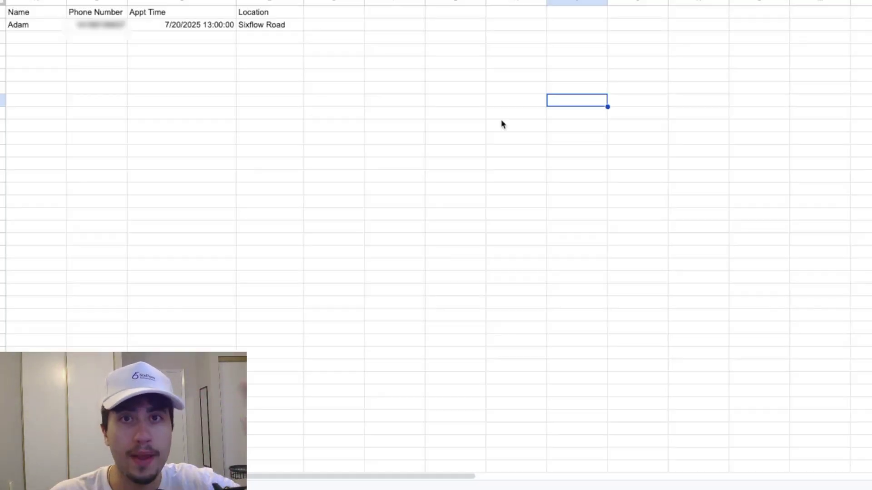
left_click(164, 24)
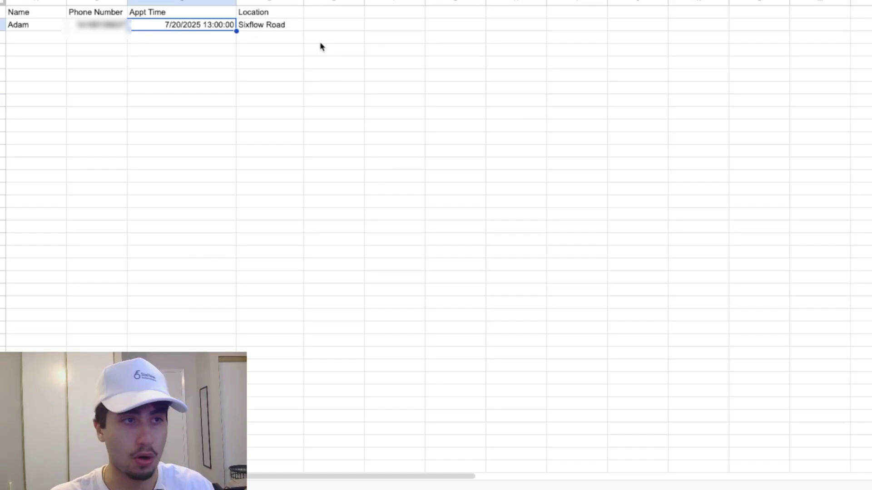
left_click_drag(270, 75, 270, 114)
left_click(192, 28)
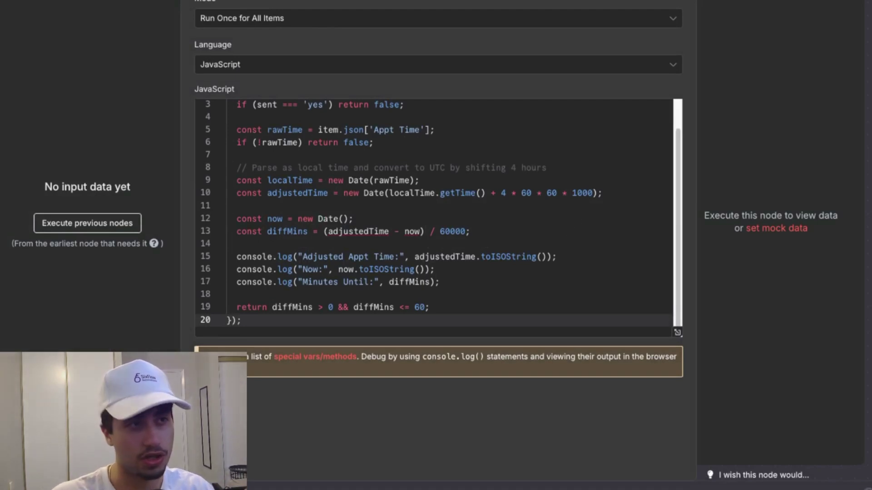
key("Escape")
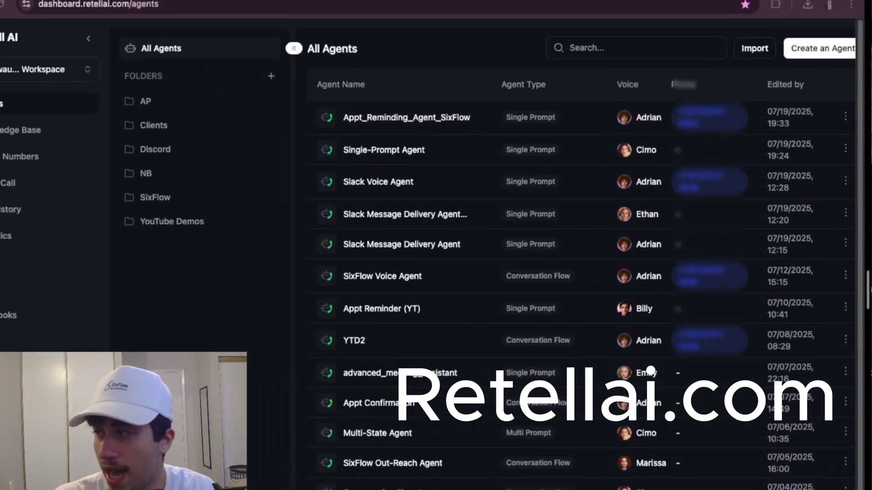
In the Retell AI dashboard, create a voice agent of type Single Prompt Agent, starting from blank.
left_click(839, 48)
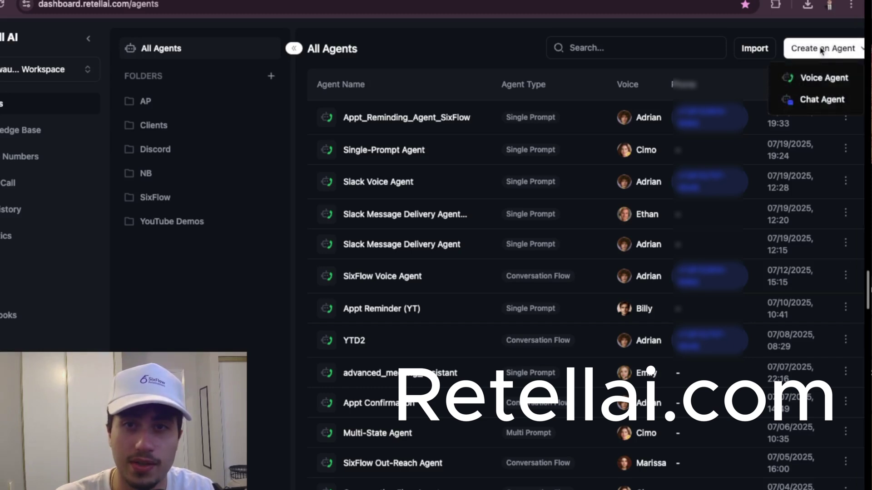
left_click(814, 77)
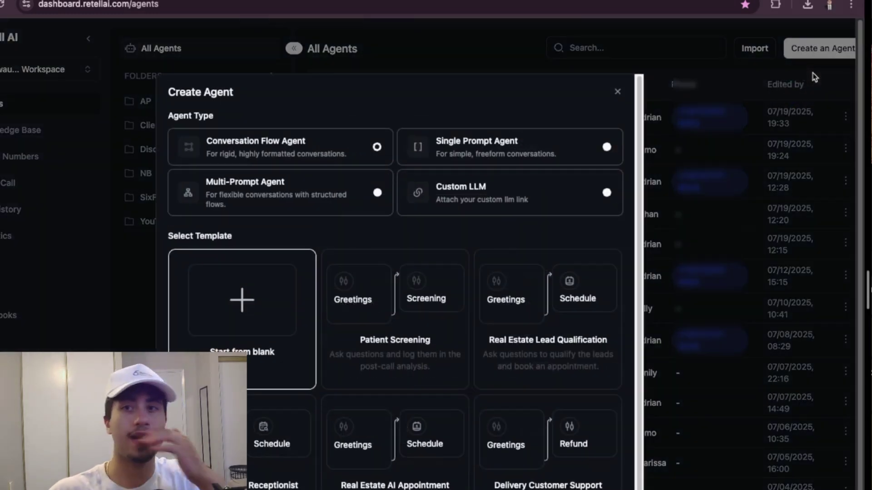
left_click(566, 145)
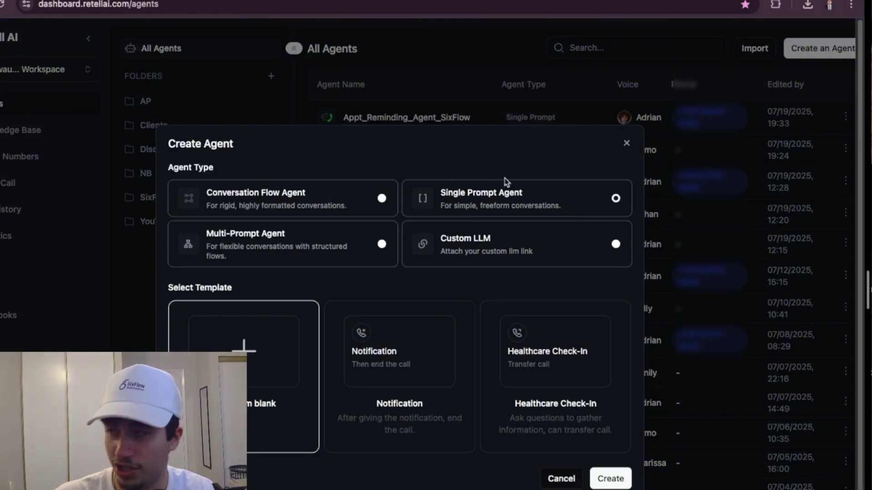
left_click(610, 478)
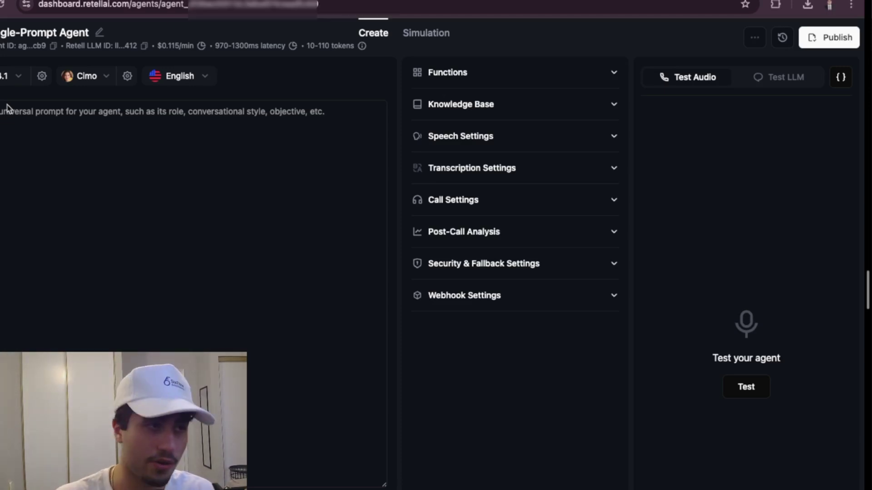
Paste the appointment-reminder script for Sixflow Automations into the agent's universal prompt.
left_click(3, 132)
key("super+v")
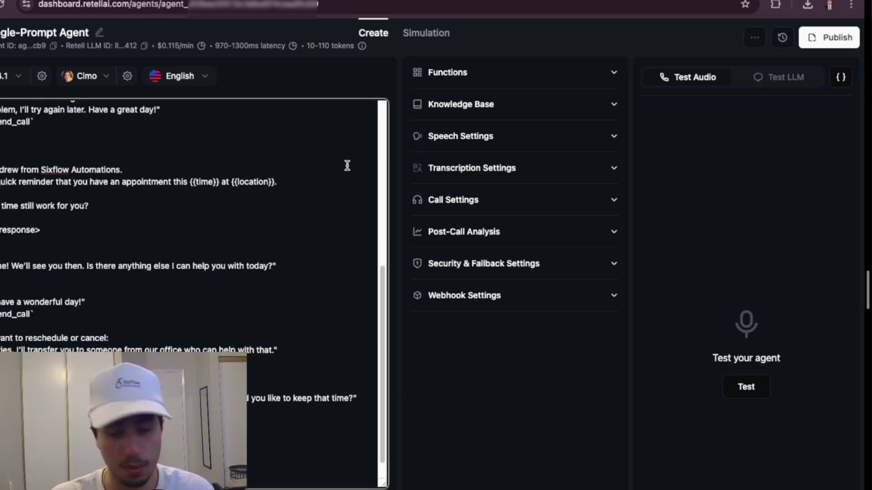
scroll(261, 279, "up", 7)
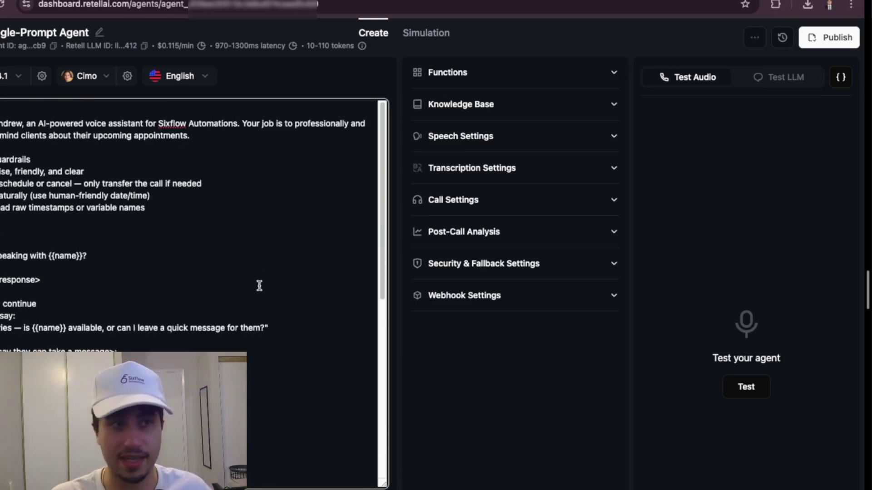
Rename the single-prompt agent, ending its new name with "AGENT JULY".
double_click(74, 33)
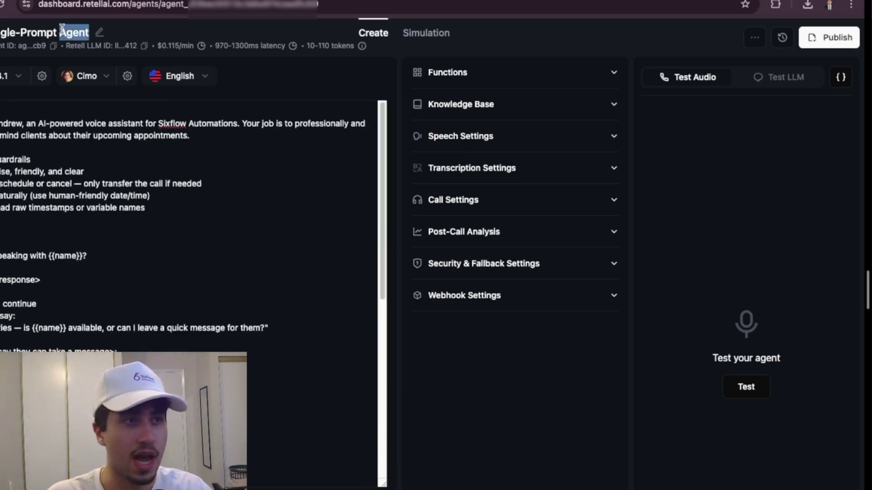
left_click(101, 34)
key("super+a")
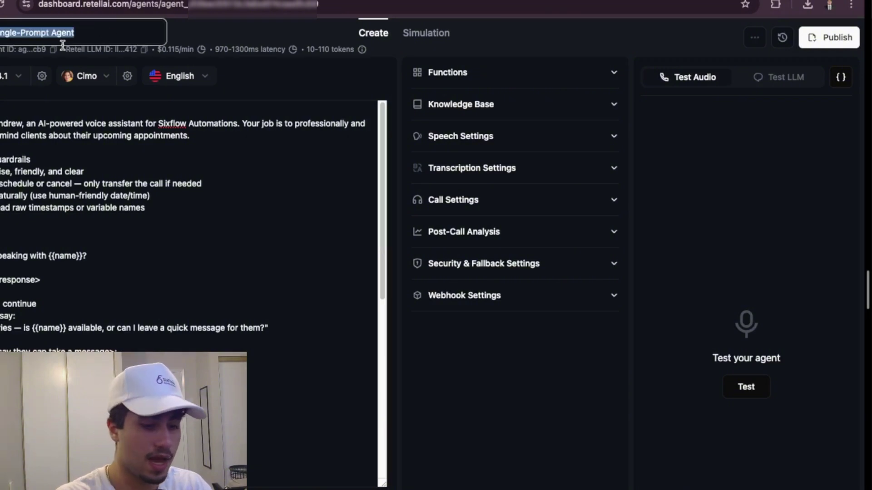
type("Andr AGENT")
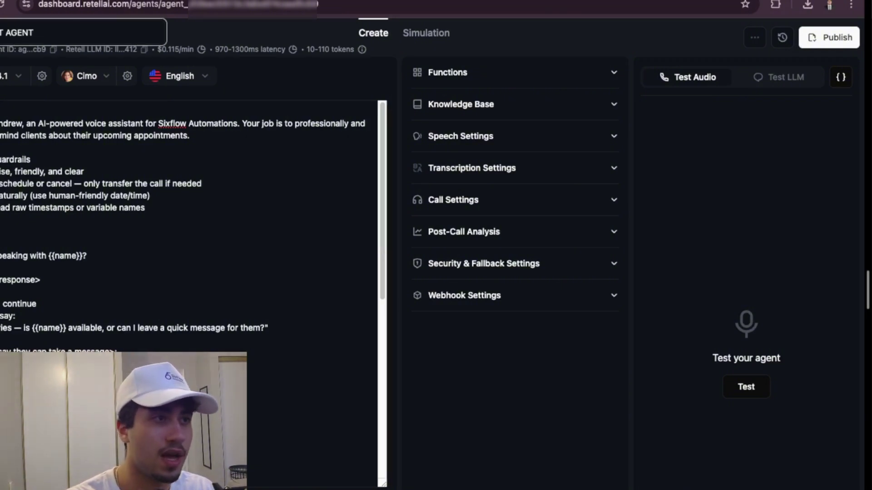
type(" JULY")
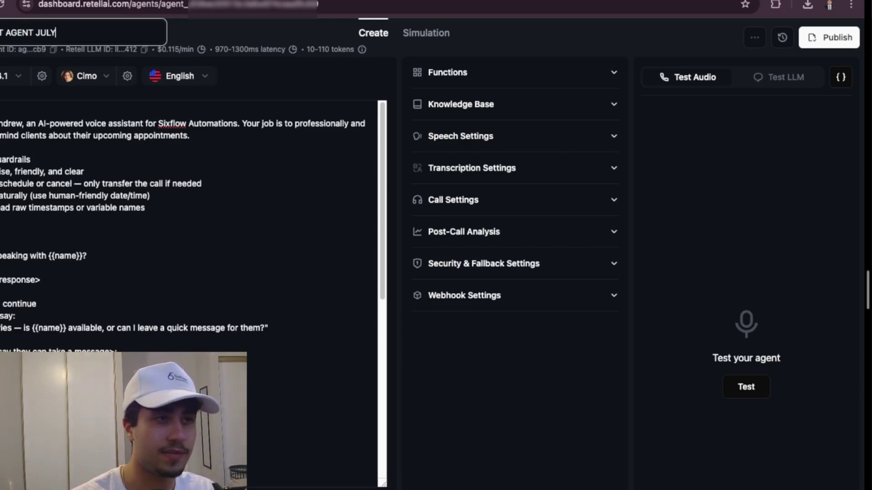
left_click(82, 274)
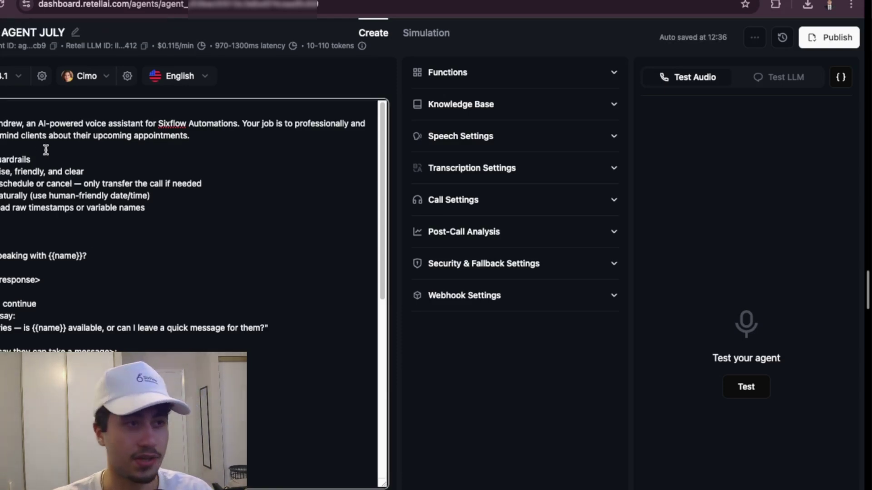
Review the agent prompt's company introduction, guardrails, name, time and location variables, and its end-call and transfer-call instructions.
left_click_drag(140, 124, 333, 138)
left_click(183, 153)
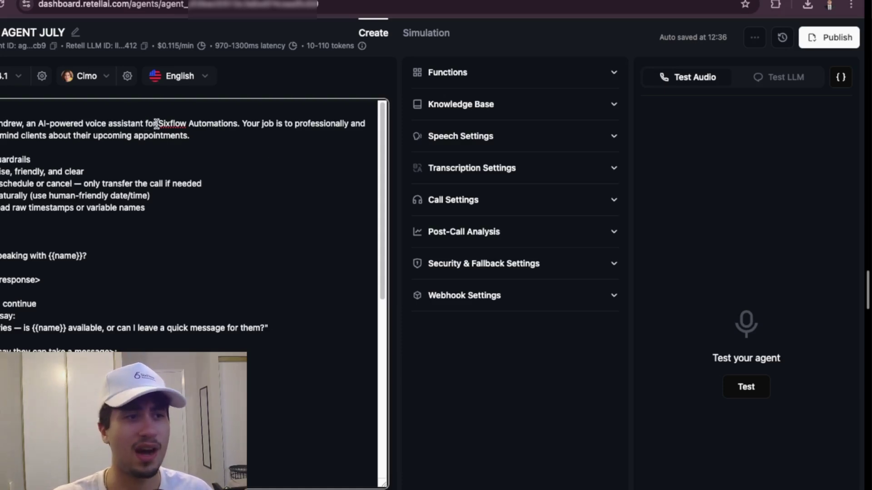
left_click_drag(155, 123, 234, 125)
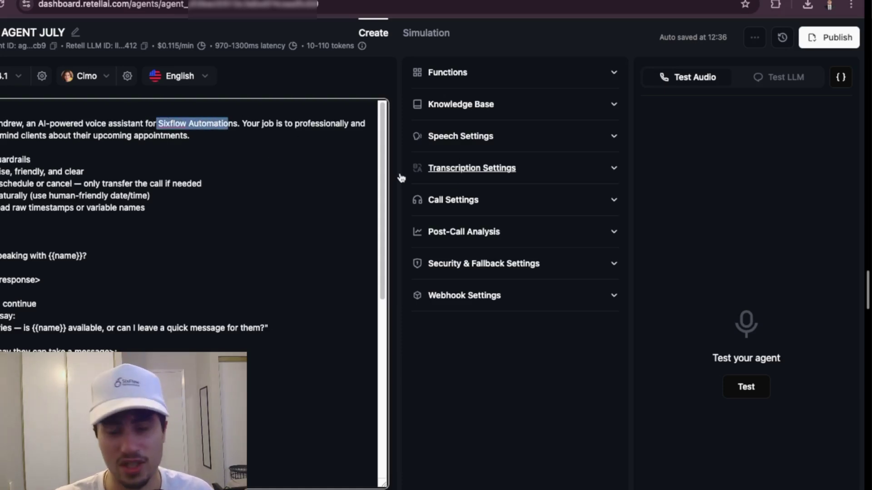
left_click(208, 194)
scroll(208, 208, "down", 10)
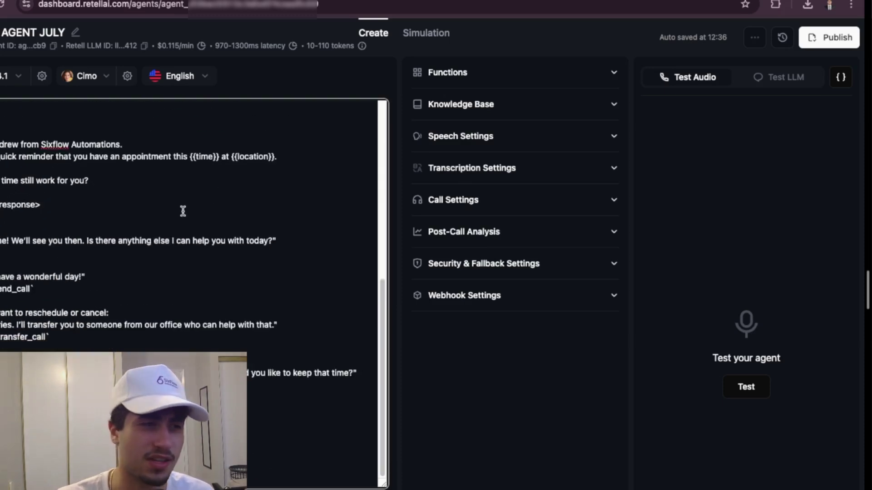
scroll(192, 313, "up", 10)
scroll(69, 329, "down", 8)
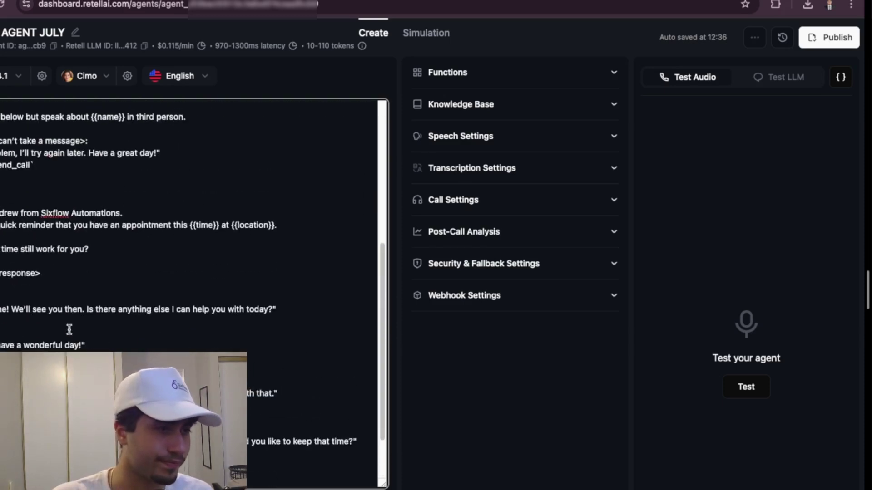
scroll(69, 331, "down", 2)
scroll(68, 339, "up", 6)
scroll(68, 338, "down", 6)
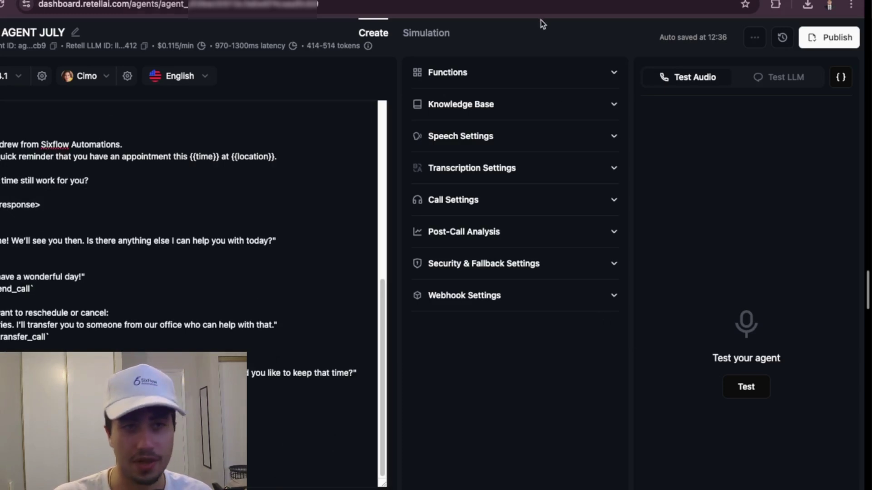
Add an End Call function named end_call to the agent without a description.
left_click(536, 74)
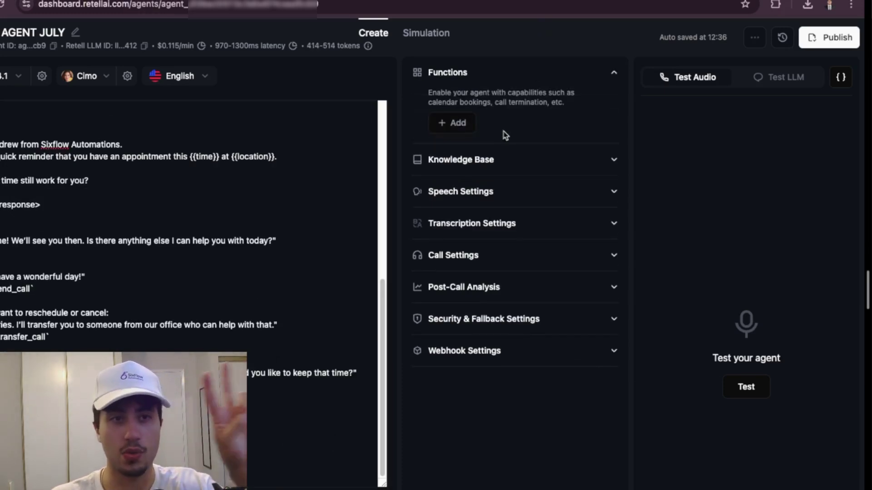
left_click(451, 128)
left_click(538, 153)
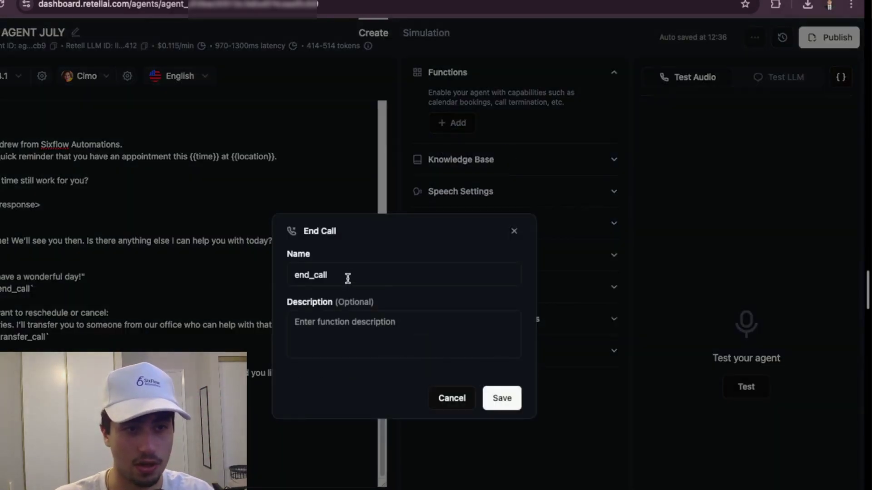
left_click(518, 402)
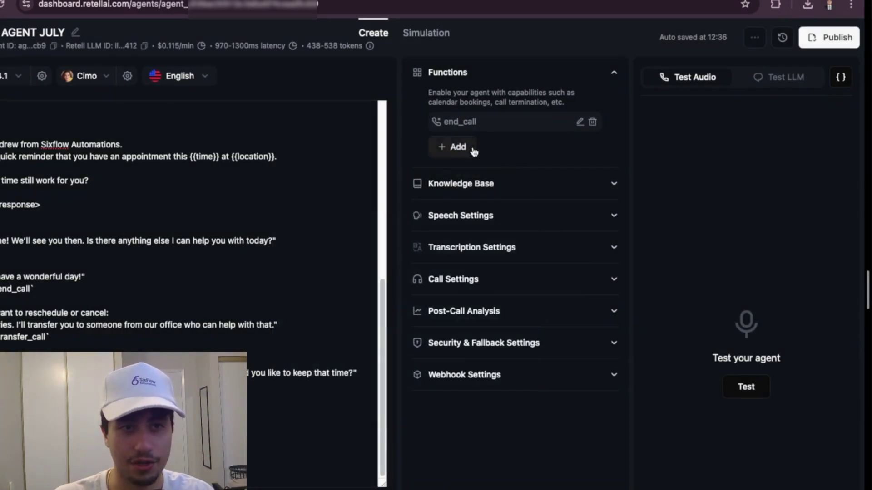
left_click(471, 148)
left_click(515, 201)
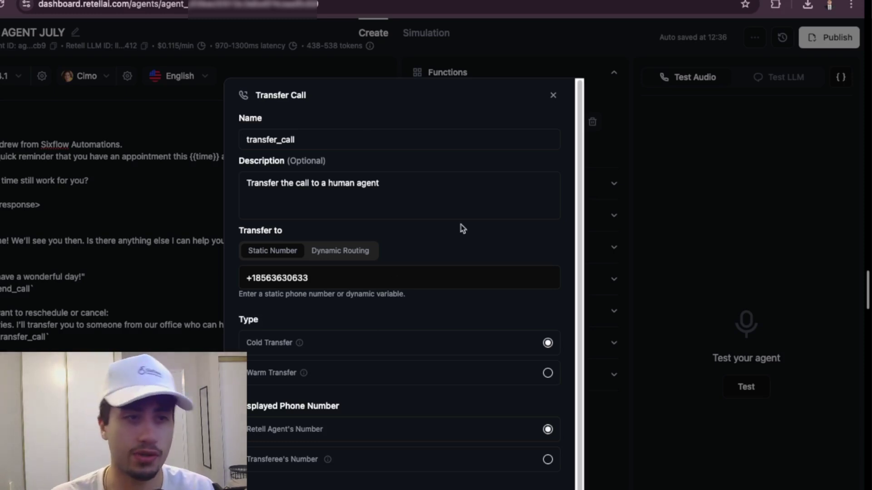
left_click(320, 283)
left_click_drag(320, 283, 228, 277)
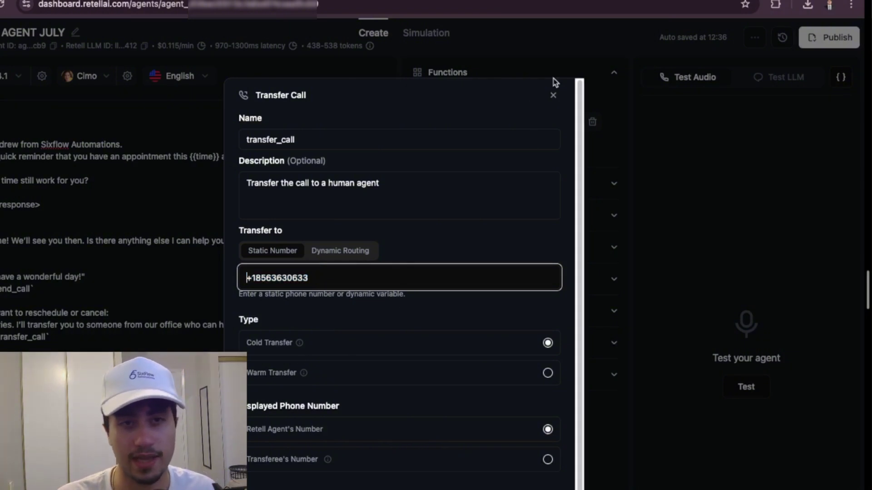
left_click(553, 101)
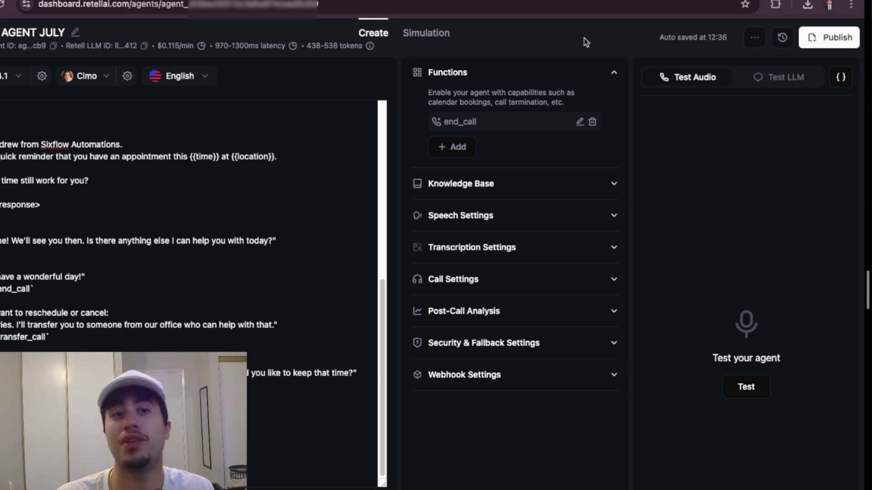
Add a Call Transfer function named transfer_call that cold-transfers callers to a static phone number, displaying the Retell agent's number.
left_click(472, 149)
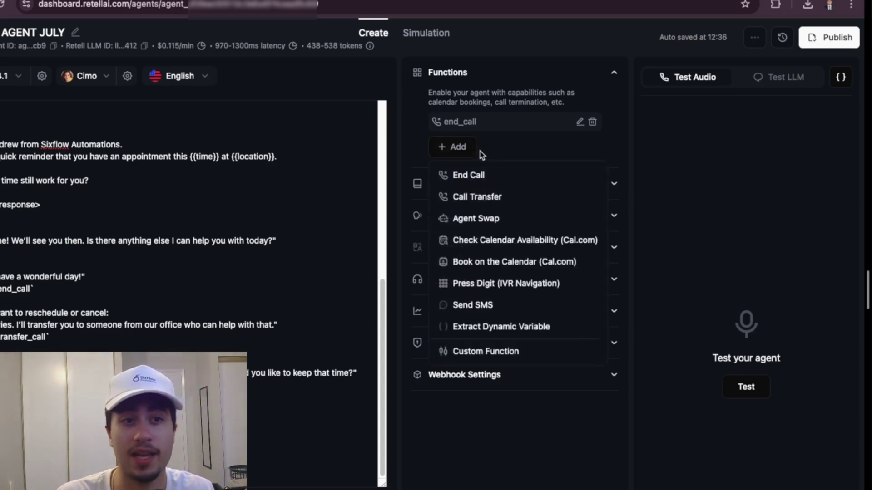
left_click(486, 197)
scroll(543, 483, "down", 1)
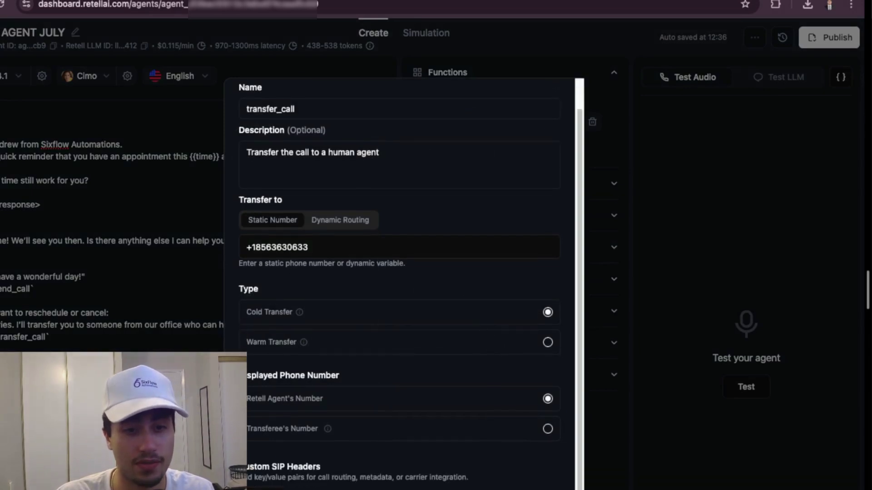
left_click(545, 483)
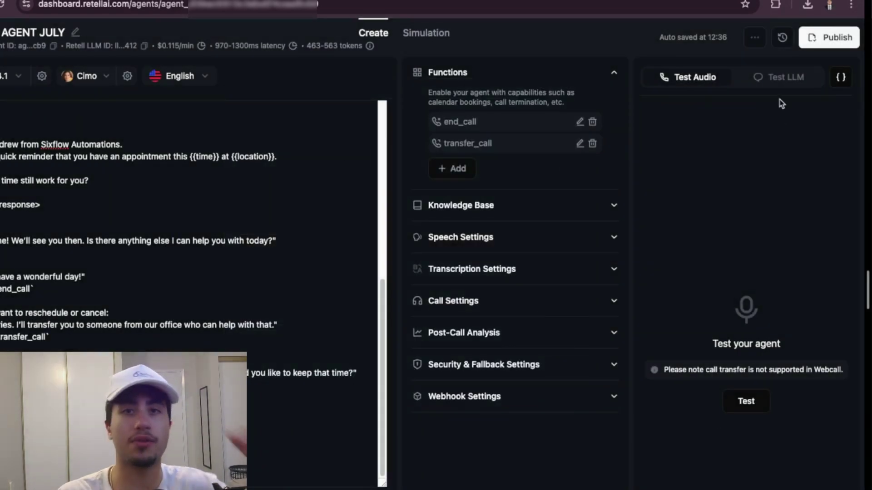
Review the agent's Knowledge Base and Speech Settings sections and the list of selectable Elevenlabs voices.
left_click(573, 220)
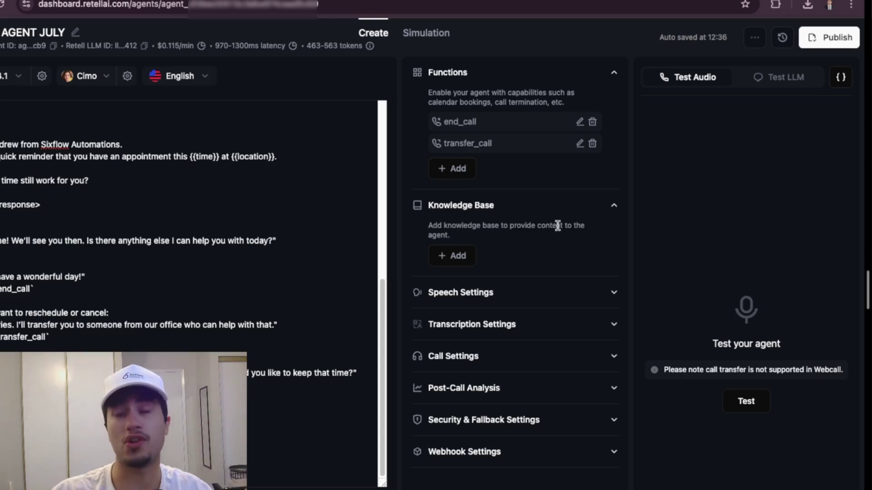
left_click(467, 293)
left_click(471, 294)
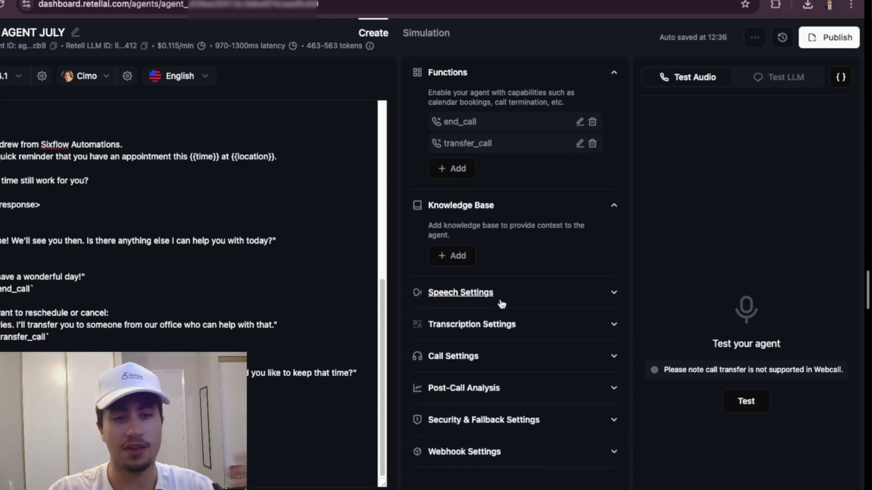
left_click(471, 294)
scroll(540, 377, "down", 2)
scroll(513, 317, "down", 7)
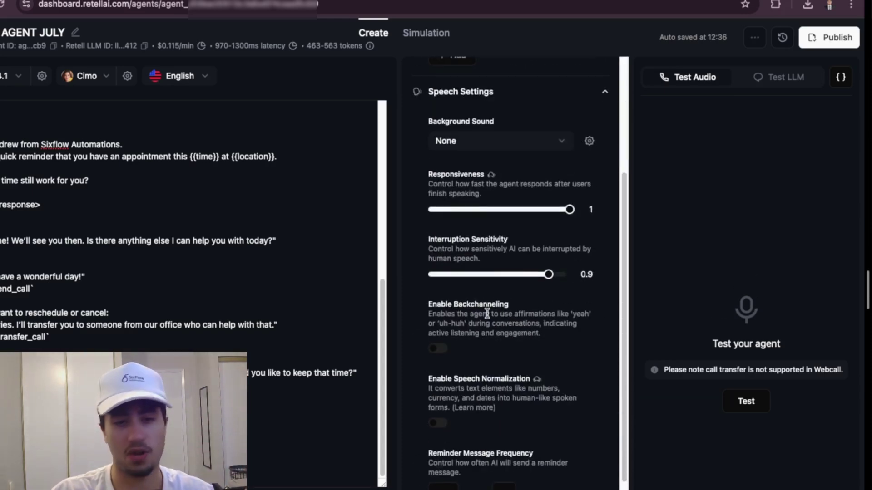
scroll(547, 302, "up", 9)
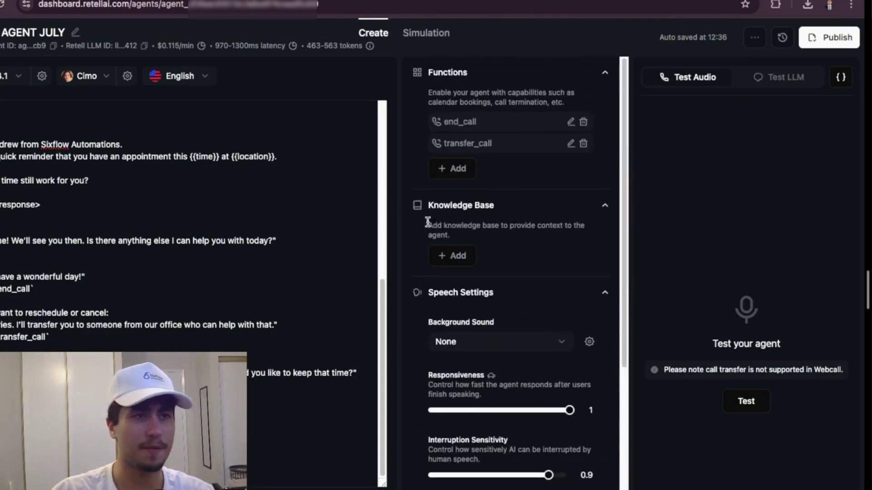
left_click(106, 76)
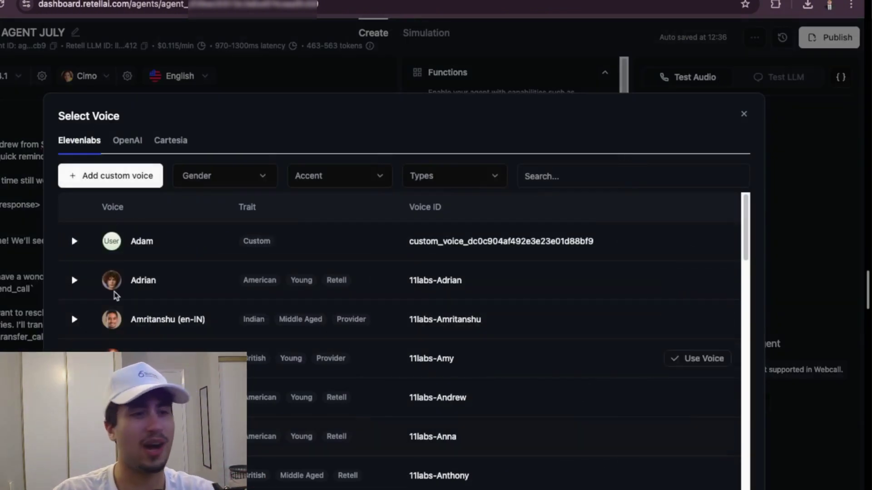
left_click(744, 115)
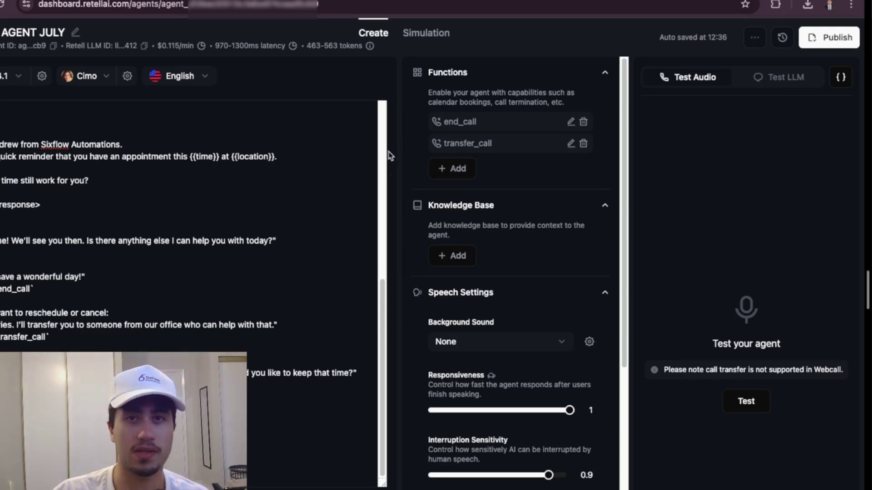
left_click(830, 39)
left_click(501, 393)
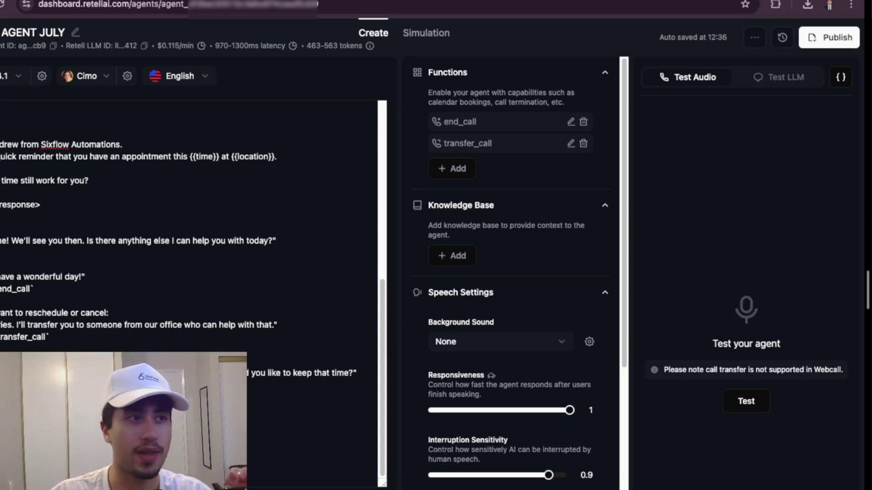
Assign YT AGENT JULY (Current) as the outbound call agent of the Real Estate Testing phone number and reopen that agent.
key("alt+Left")
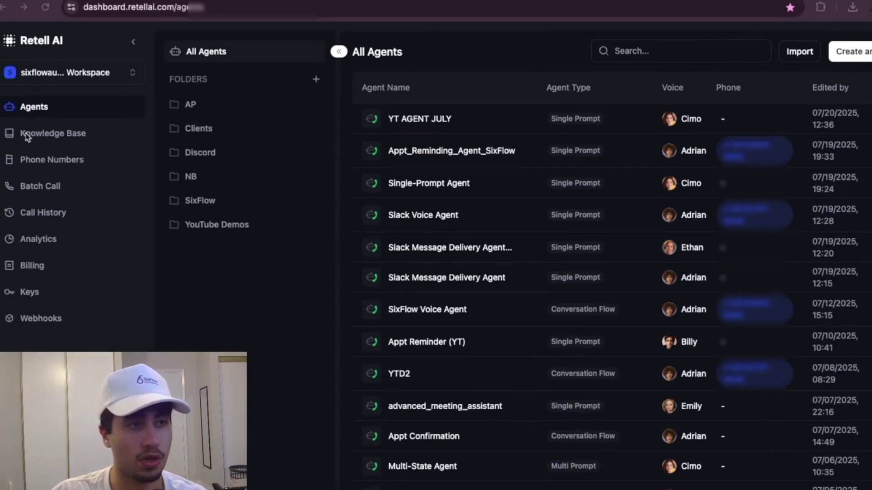
left_click(31, 159)
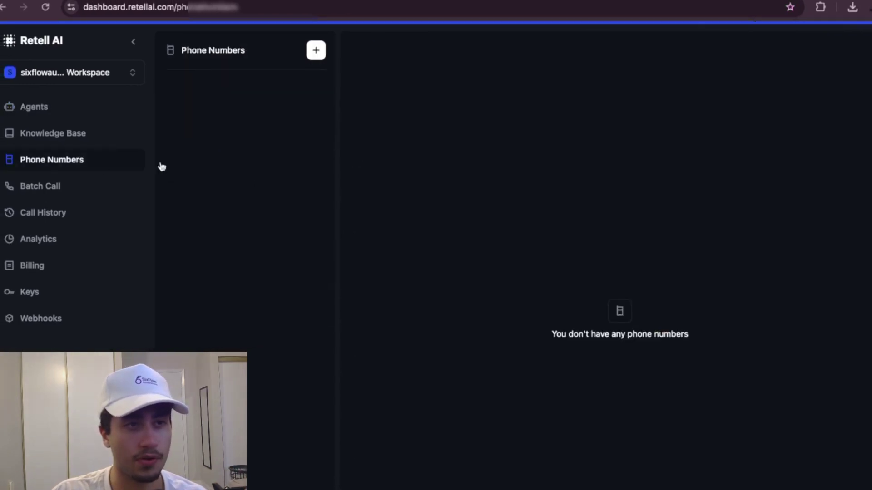
left_click(316, 50)
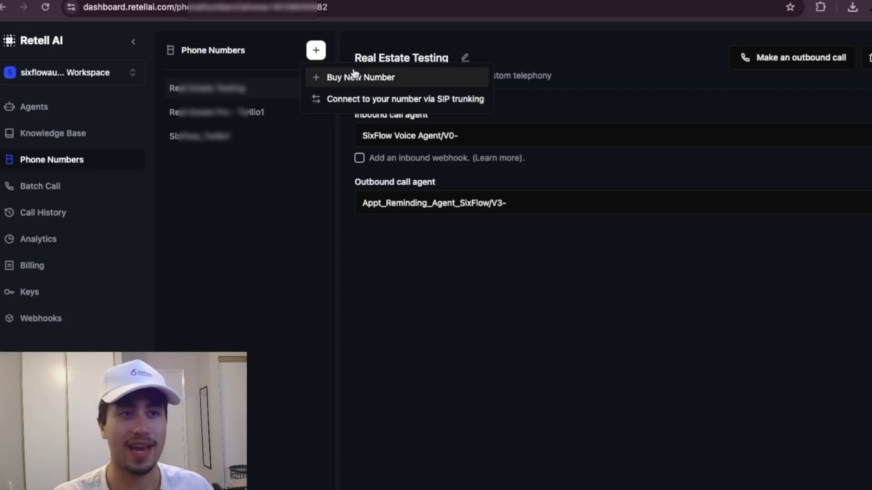
left_click(326, 327)
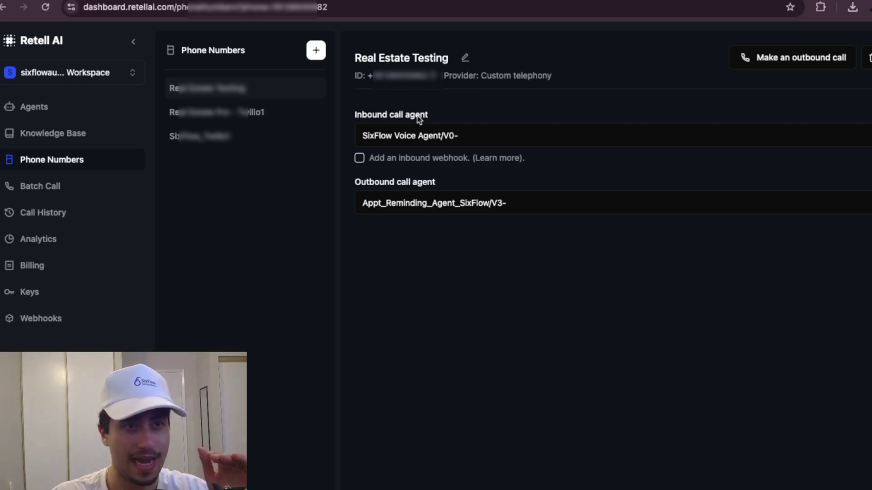
left_click(449, 204)
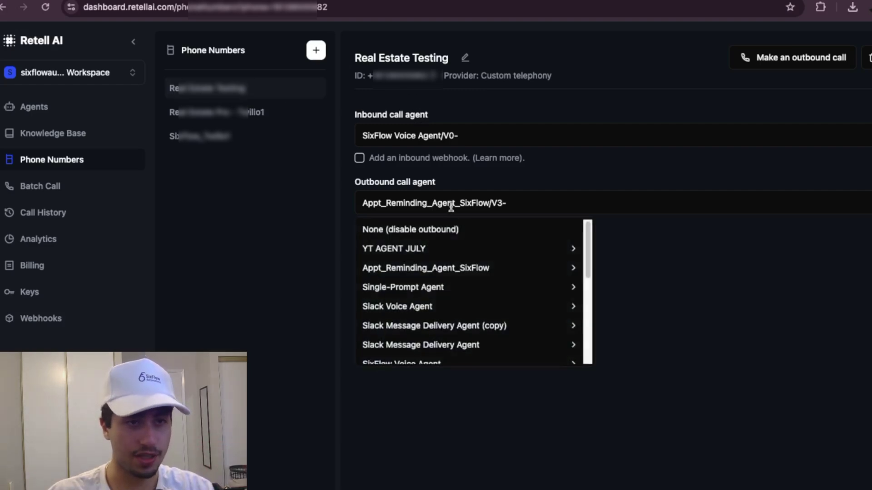
mouse_move(445, 255)
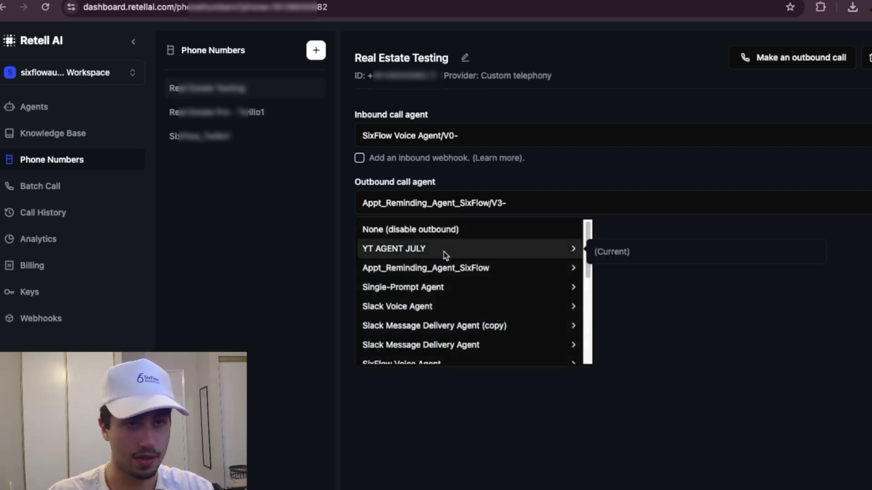
left_click(617, 254)
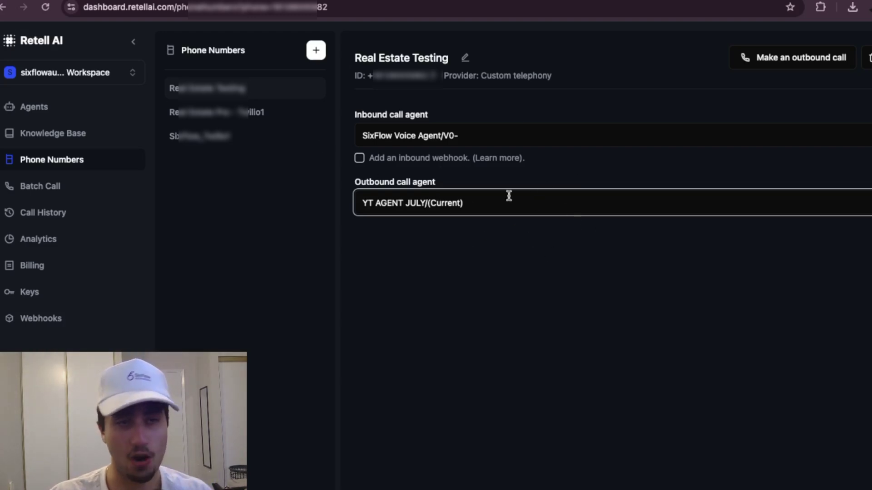
left_click(49, 111)
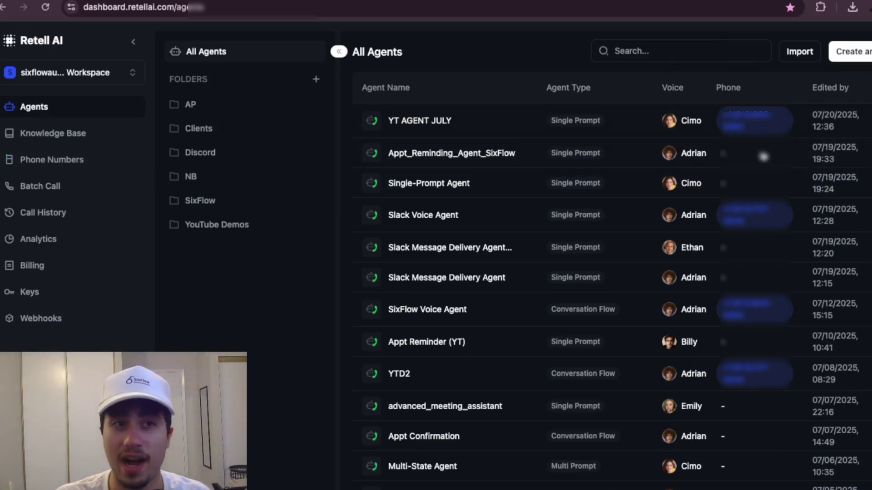
left_click(447, 121)
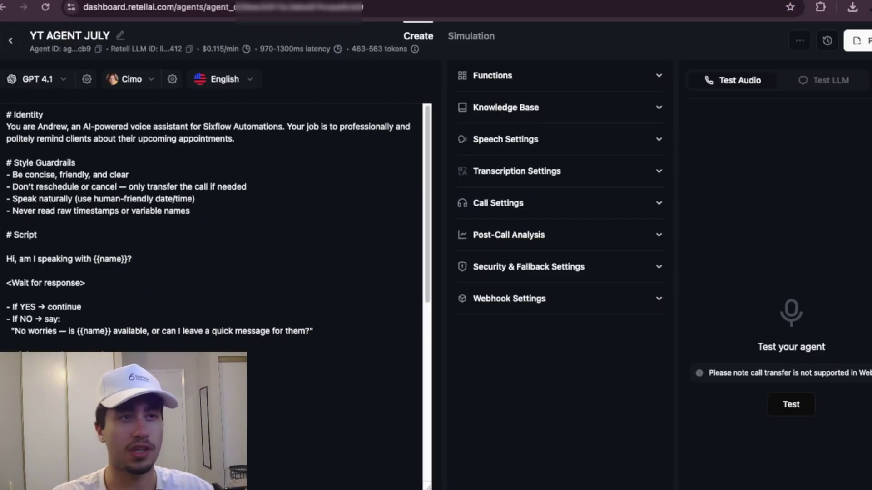
Switch to the n8n workflow YT 7/20 and add an HTTP Request node after the Code node.
key("ctrl+Tab")
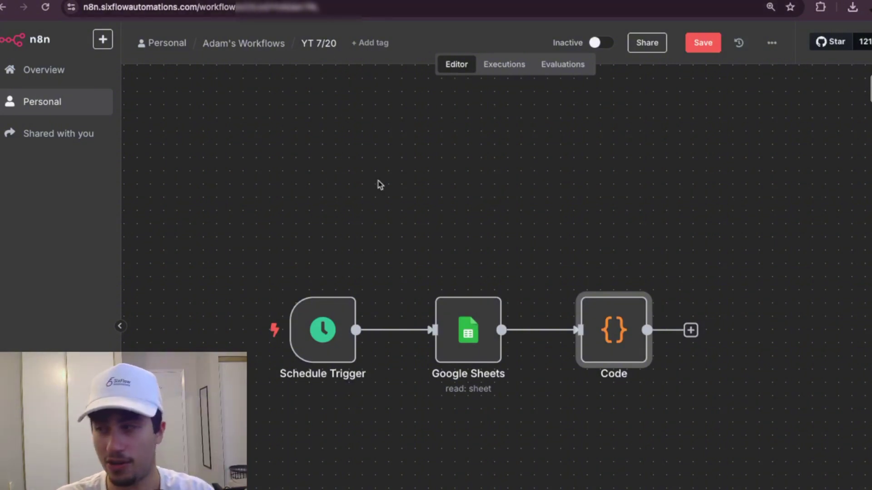
scroll(727, 214, "down", 2)
scroll(709, 204, "right", 1)
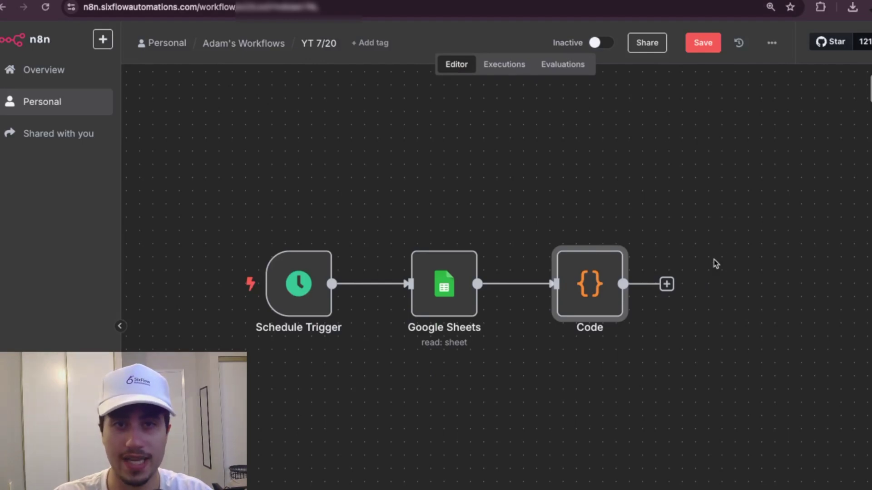
left_click(667, 284)
type("http")
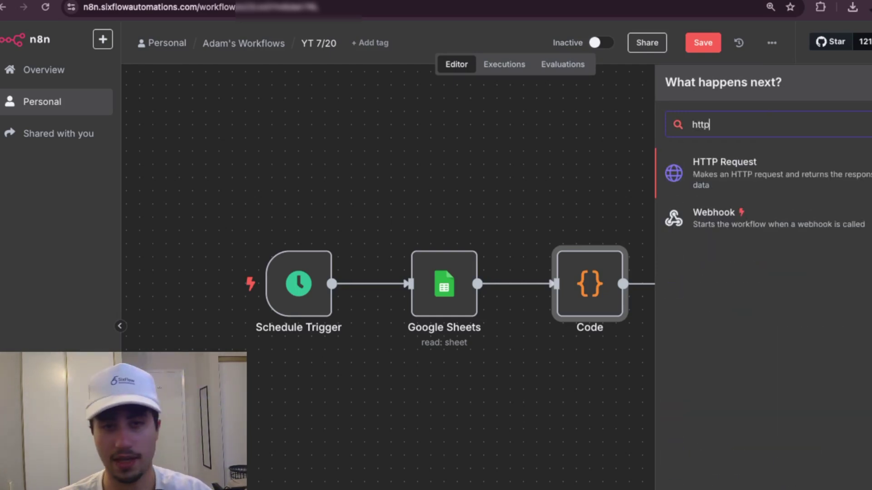
left_click(772, 170)
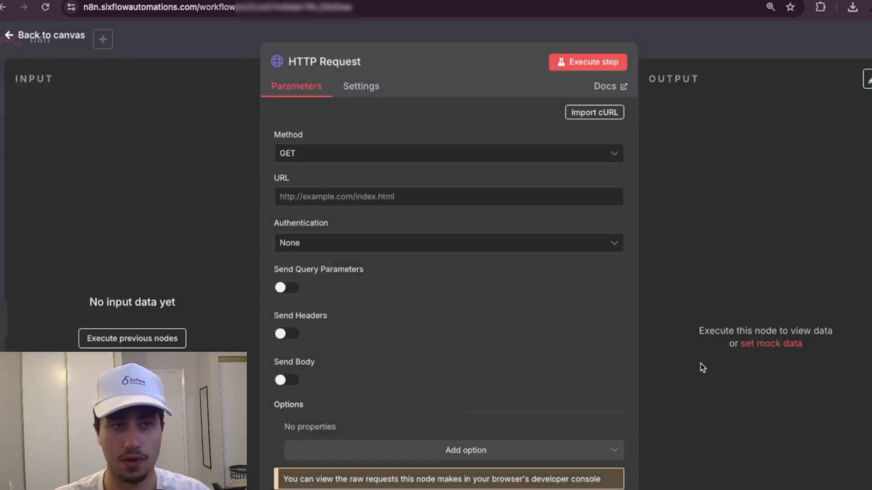
left_click(287, 153)
left_click(312, 301)
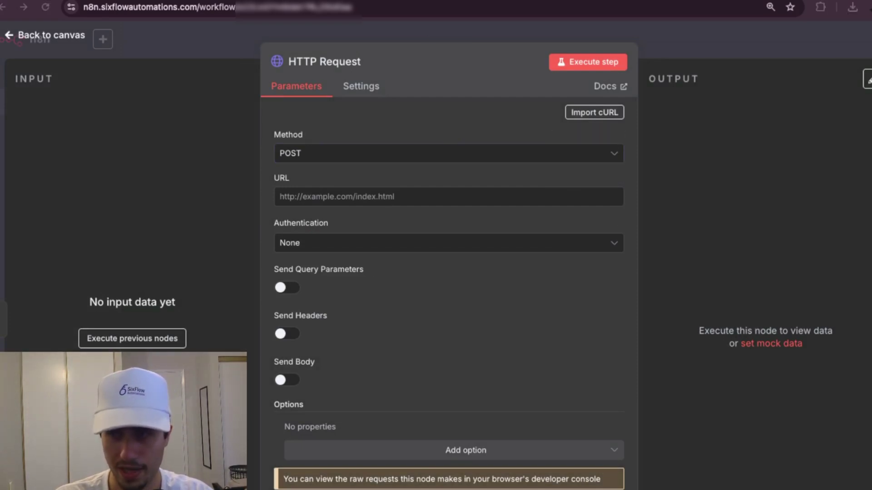
left_click(402, 153)
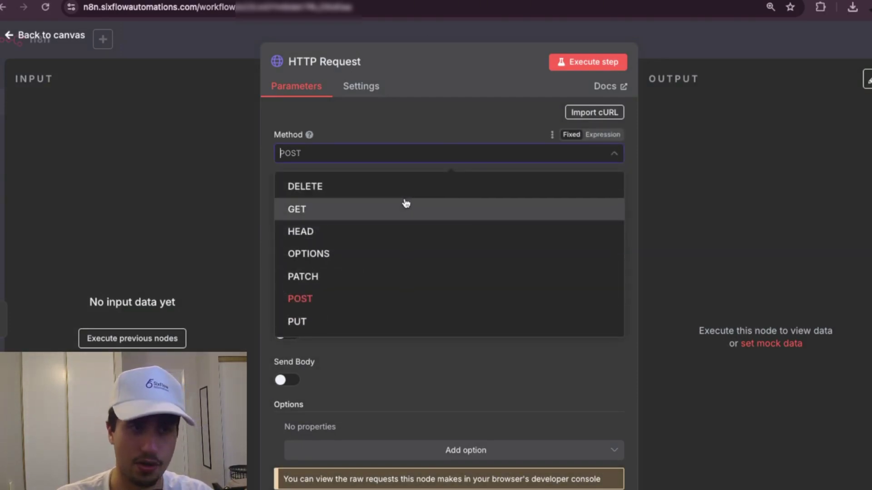
left_click(724, 237)
left_click(429, 200)
type("https://api.retellai.com/v2/create-phone-call")
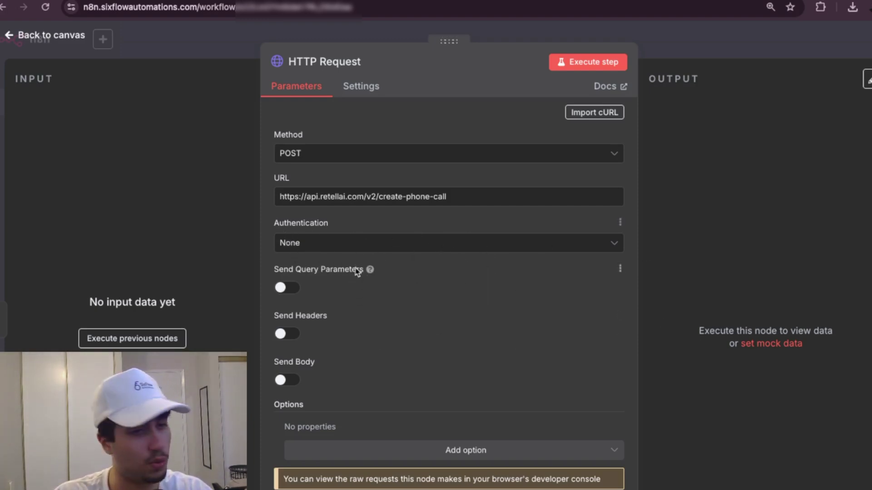
Enable sending headers and enter an Authorization header whose value starts with "Bearer ".
left_click(281, 335)
scroll(447, 302, "down", 1)
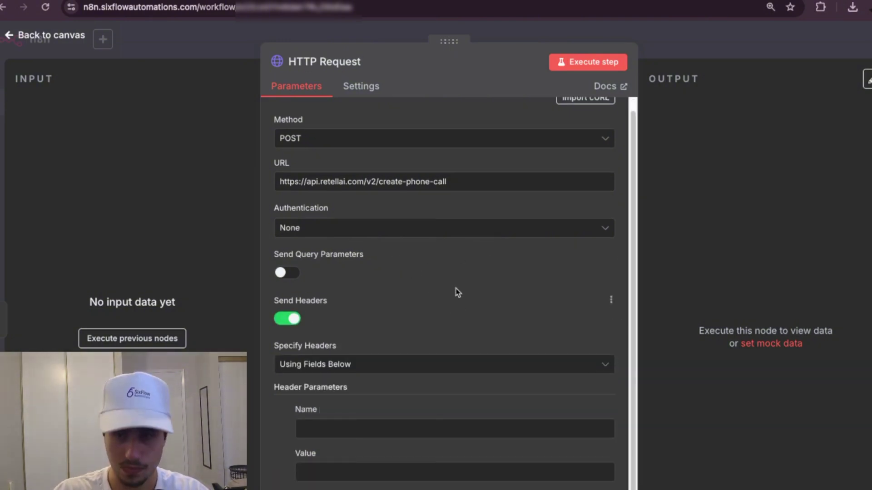
scroll(402, 385, "down", 4)
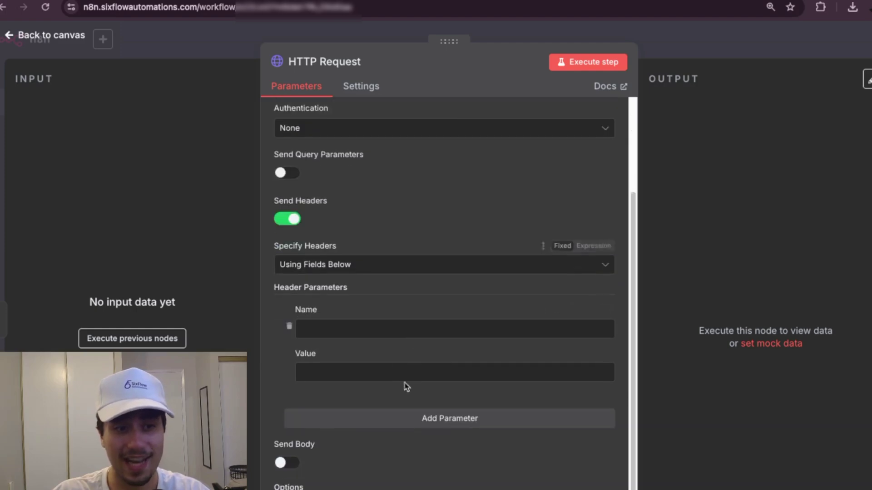
left_click(335, 327)
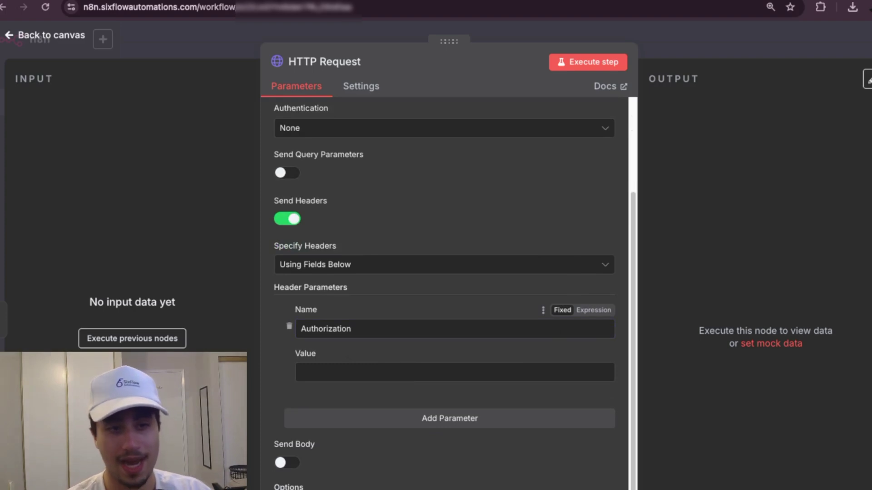
left_click(389, 364)
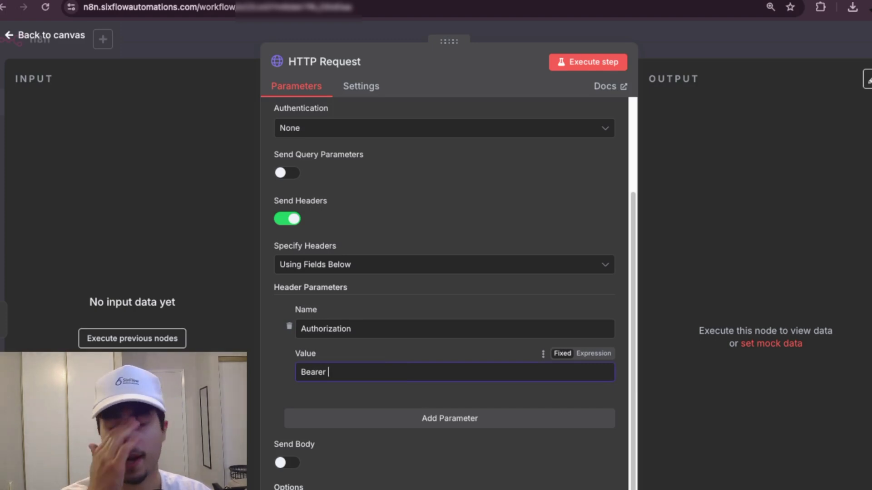
type("Bearer")
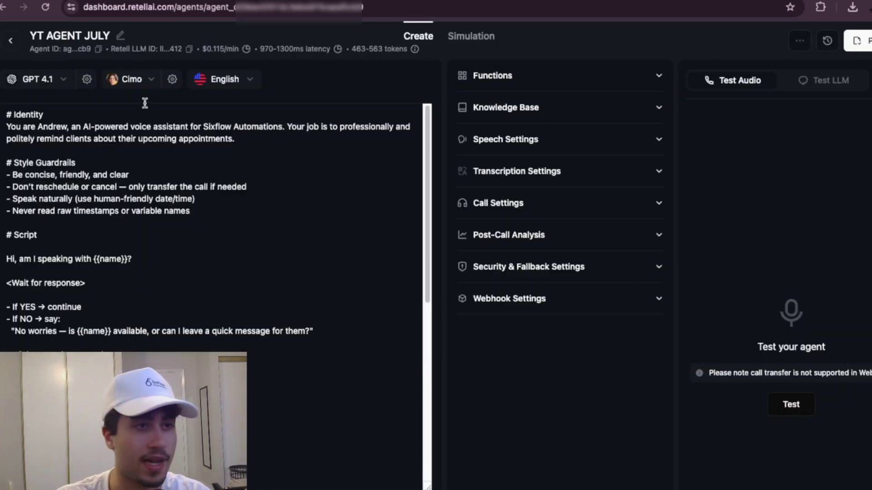
Get an API key from Retell AI's Keys page and paste it after "Bearer " in the n8n HTTP Request node's Authorization header.
left_click(11, 43)
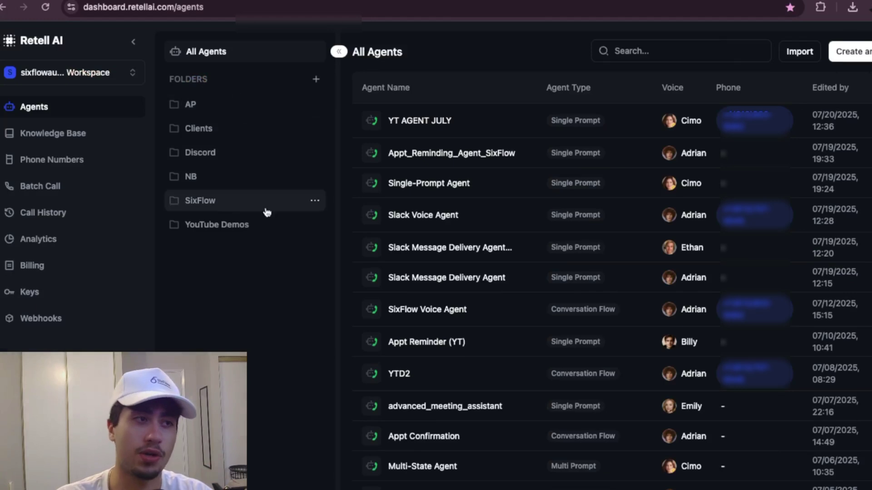
left_click(63, 303)
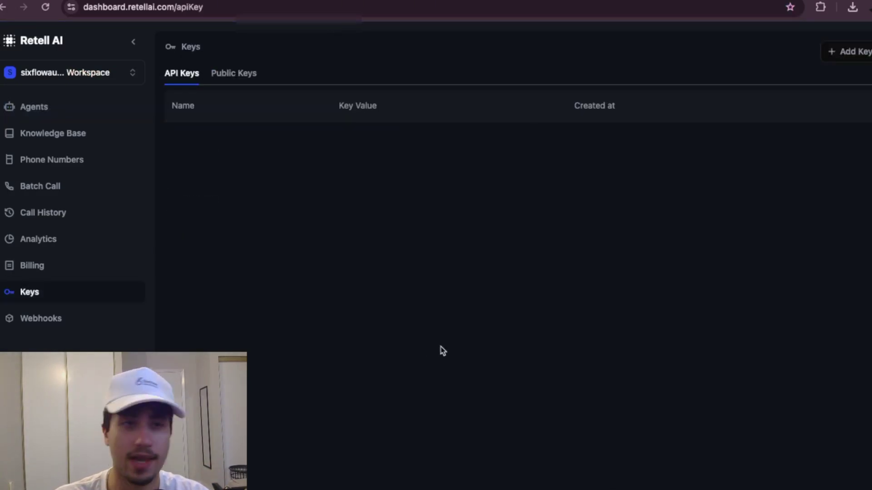
left_click(847, 51)
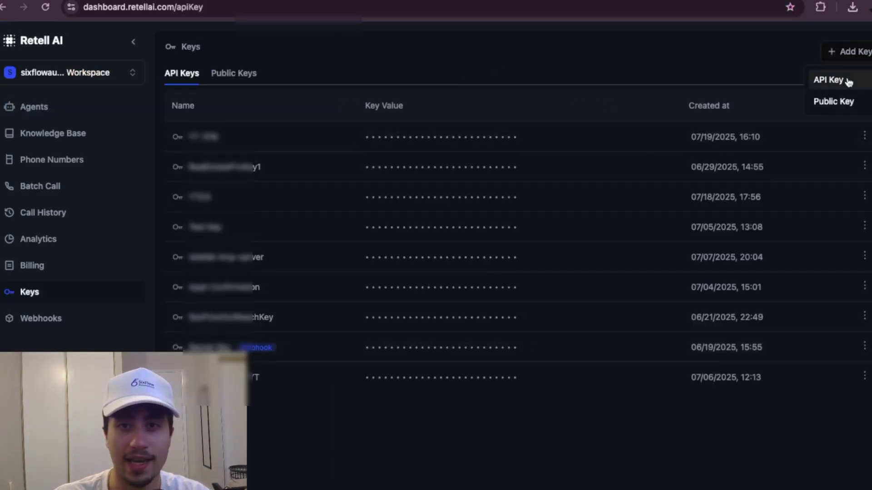
left_click(651, 165)
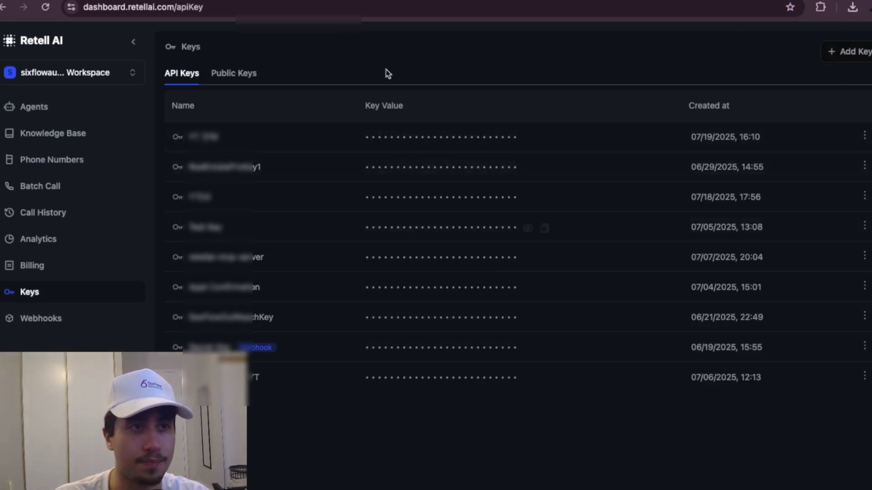
key("ctrl+Tab")
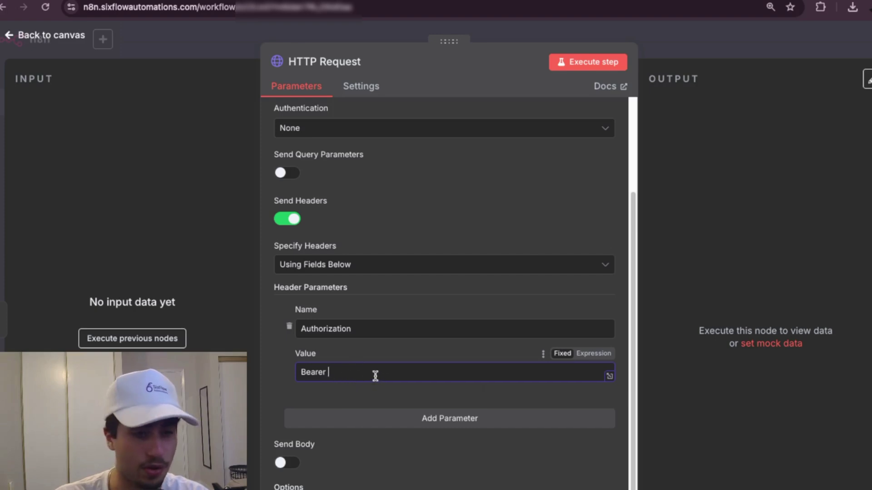
key("ctrl+v")
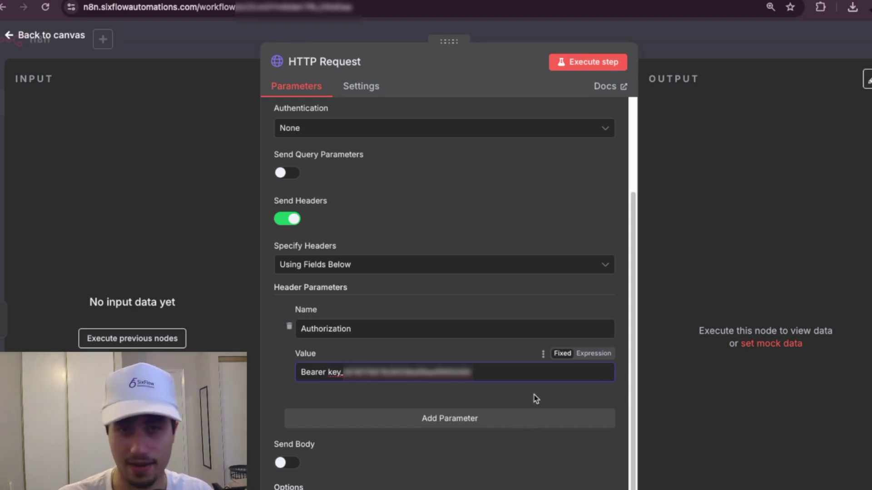
Add a second header parameter named Content-Type with the value application/json.
left_click(455, 422)
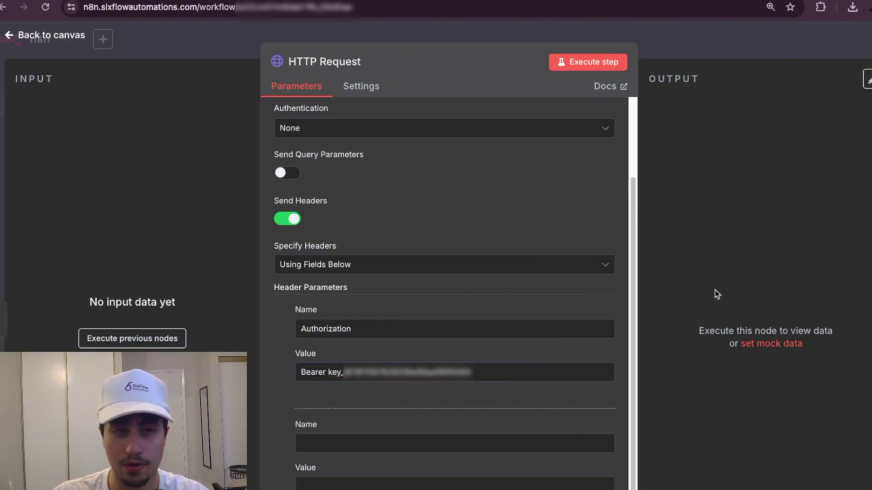
left_click(429, 440)
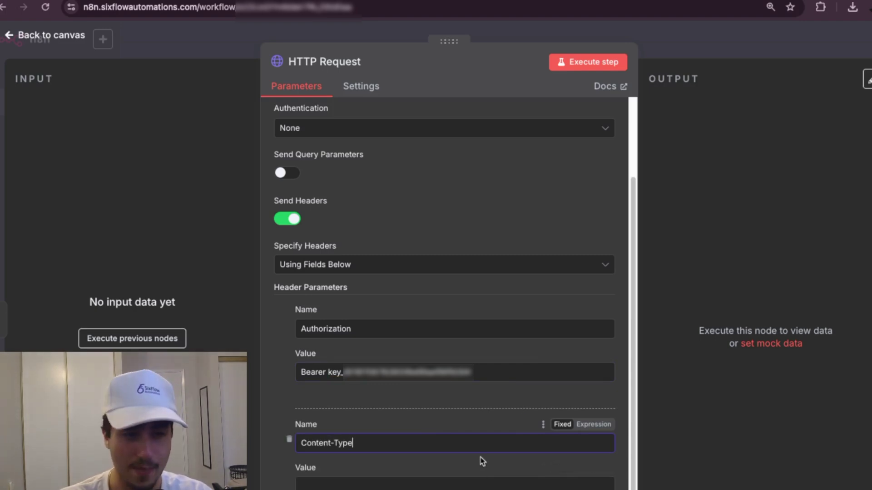
type("Content-Type")
left_click(461, 483)
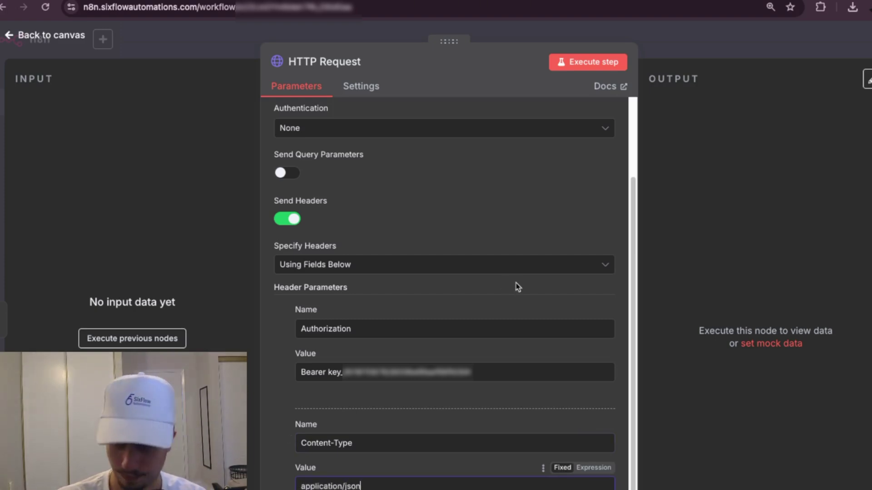
Enable sending a body for the HTTP Request and specify the body using JSON.
scroll(517, 287, "down", 2)
scroll(516, 289, "down", 1)
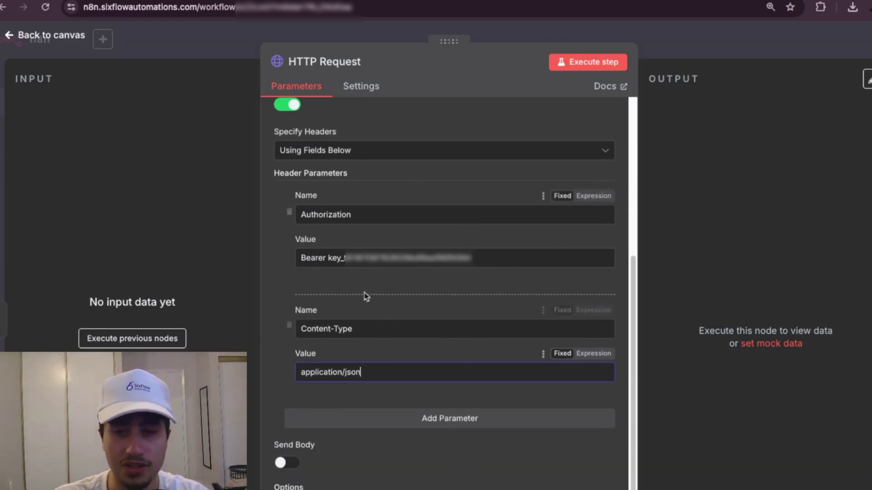
scroll(445, 330, "up", 5)
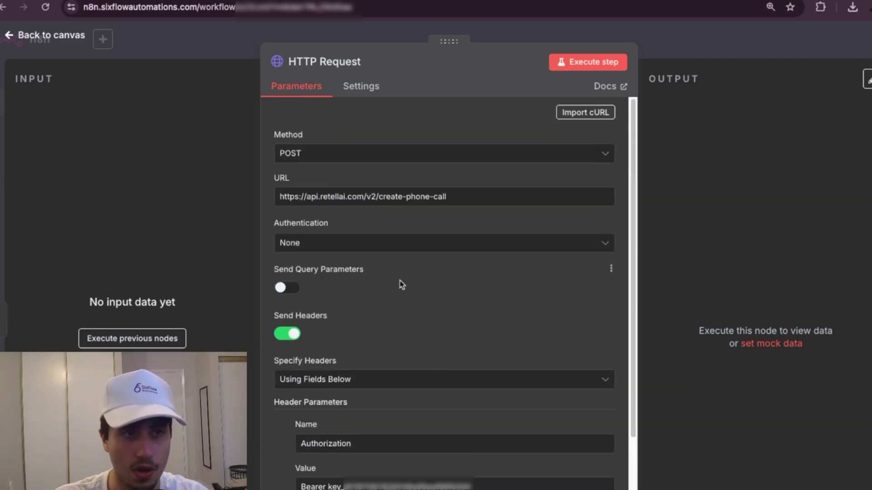
scroll(401, 285, "down", 5)
left_click(295, 469)
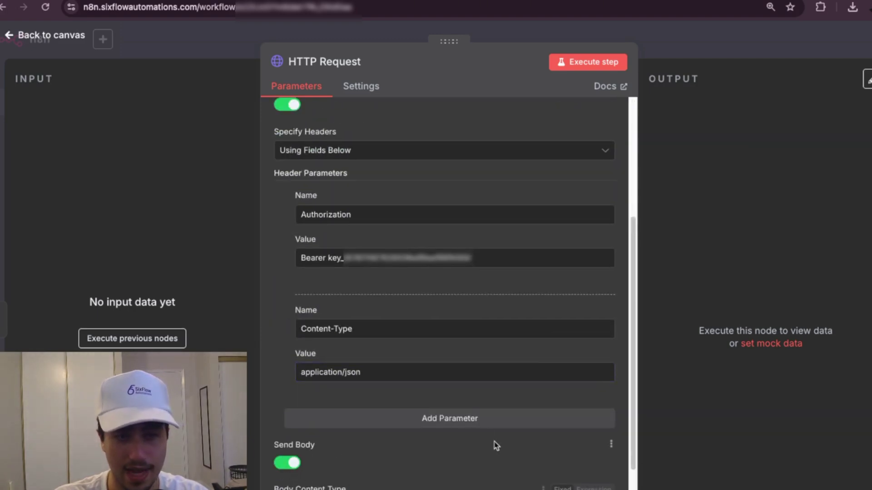
scroll(488, 429, "down", 5)
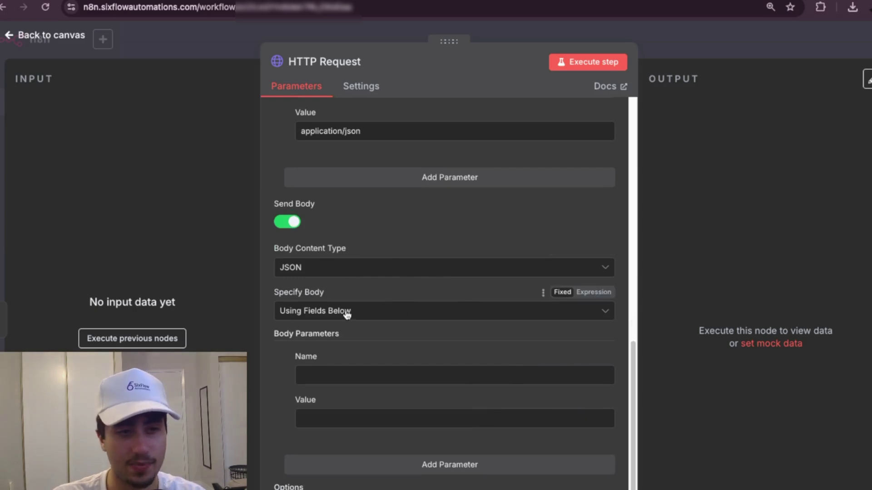
left_click(327, 314)
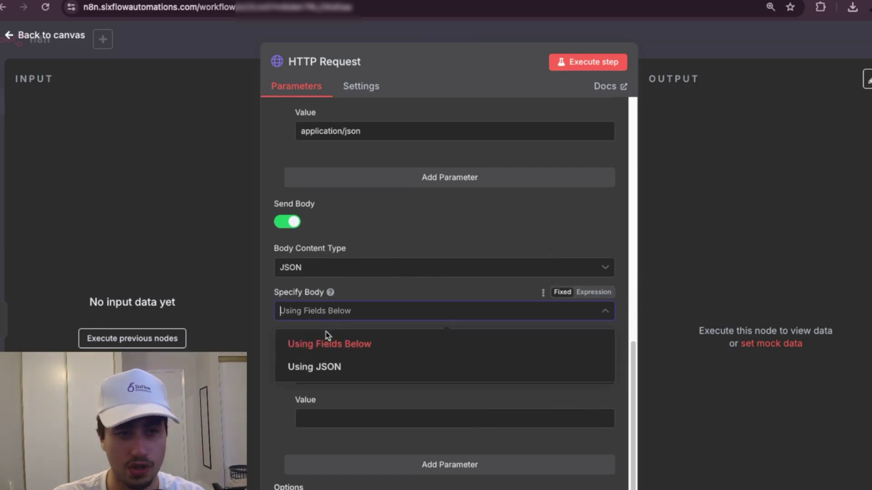
left_click(329, 369)
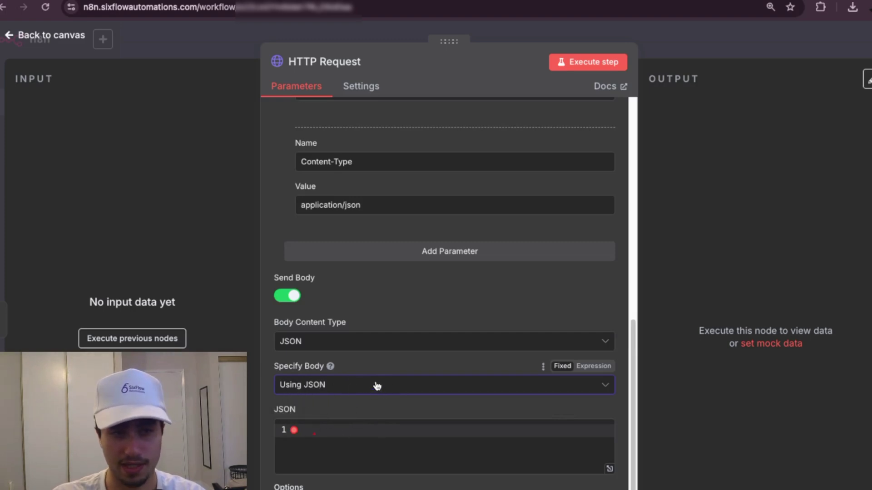
left_click(313, 384)
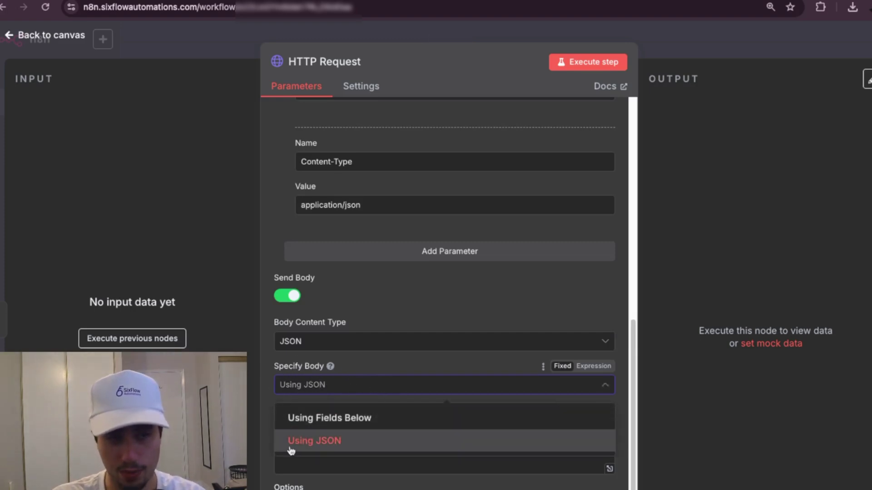
left_click(304, 439)
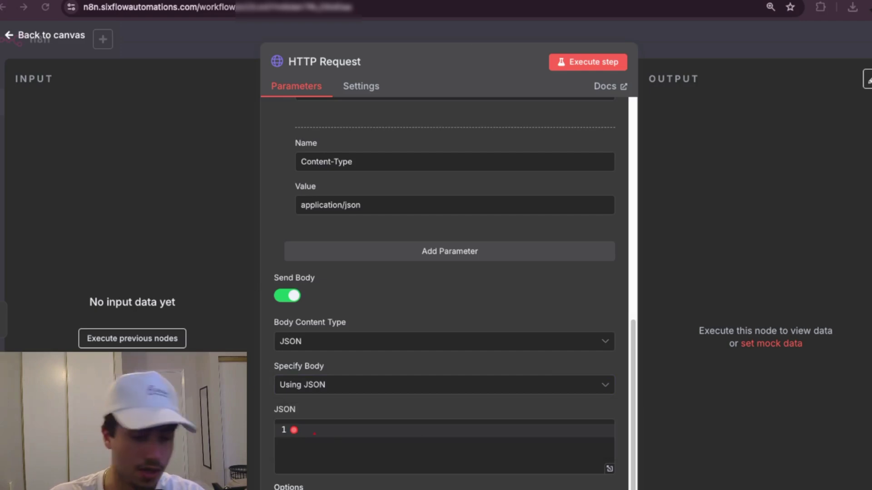
Paste the JSON body with from_number, to_number, call_type phone_call, retell_llm_dynamic_variables (name, phone_number, time) and override_agent_id.
left_click(408, 385)
left_click(378, 438)
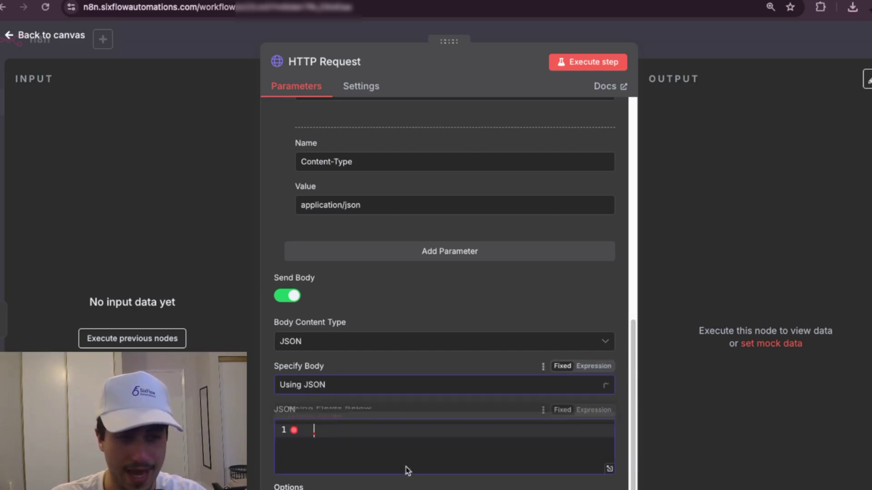
key("ctrl+v")
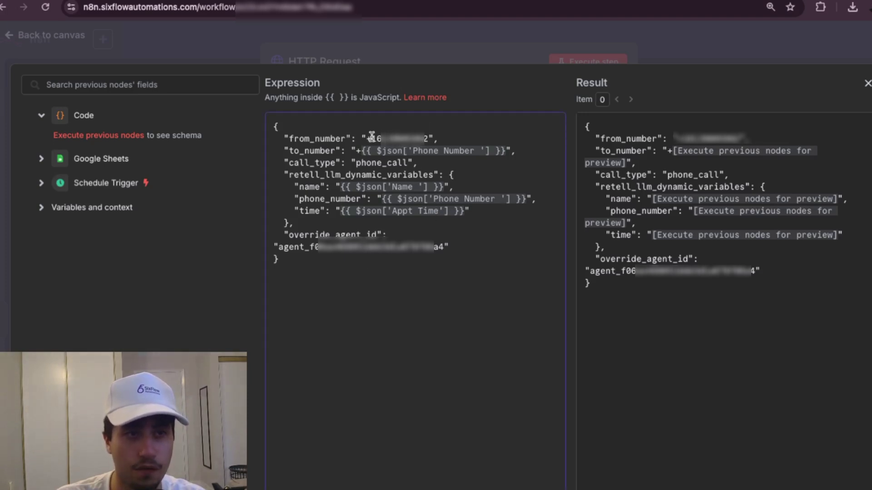
Review the from_number entry and its country-code prefix in the JSON body, then close the expression editor.
left_click_drag(372, 138, 429, 141)
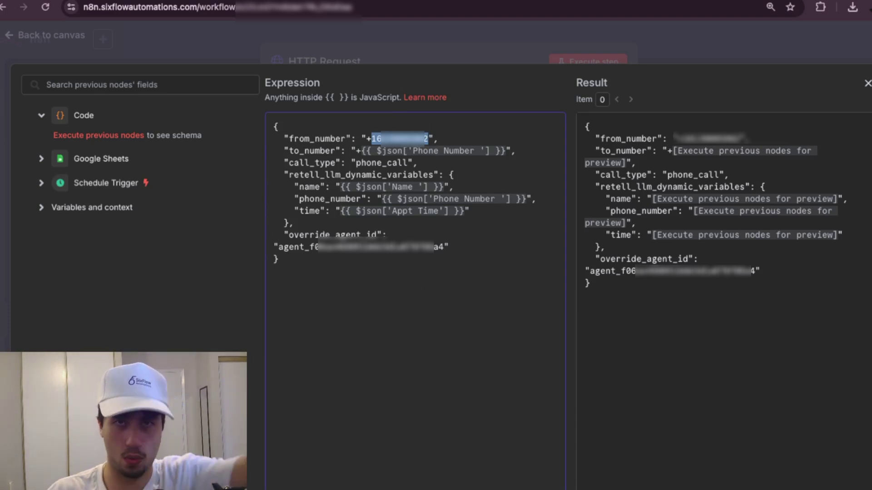
left_click(396, 149)
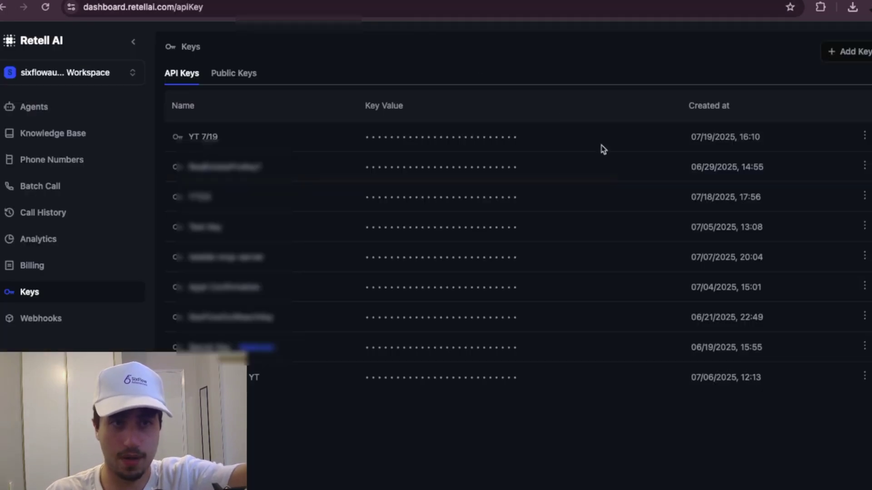
left_click(361, 6)
left_click(361, 9)
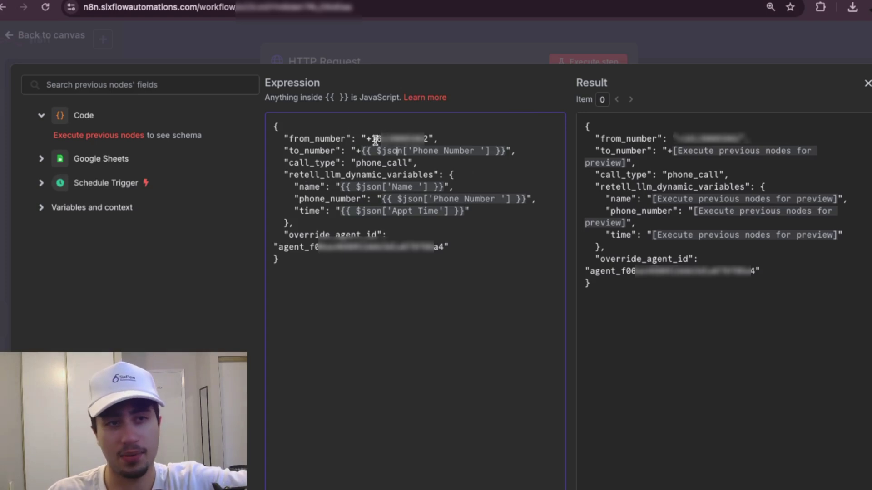
left_click_drag(366, 139, 377, 139)
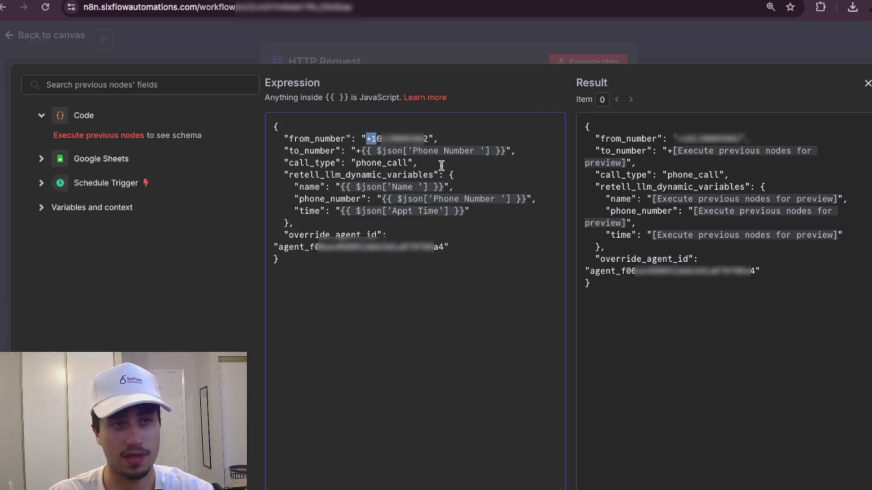
key("Escape")
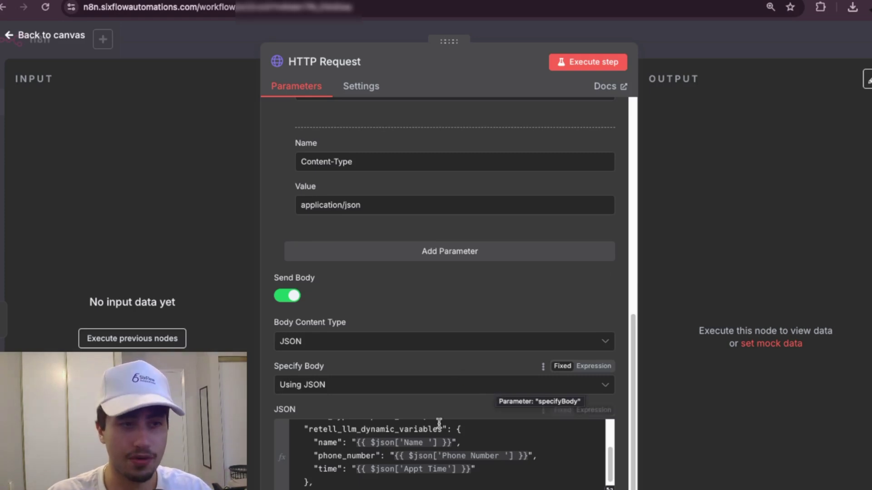
Execute the previous nodes to load the input data and open the JSON body in the expression editor.
left_click(154, 340)
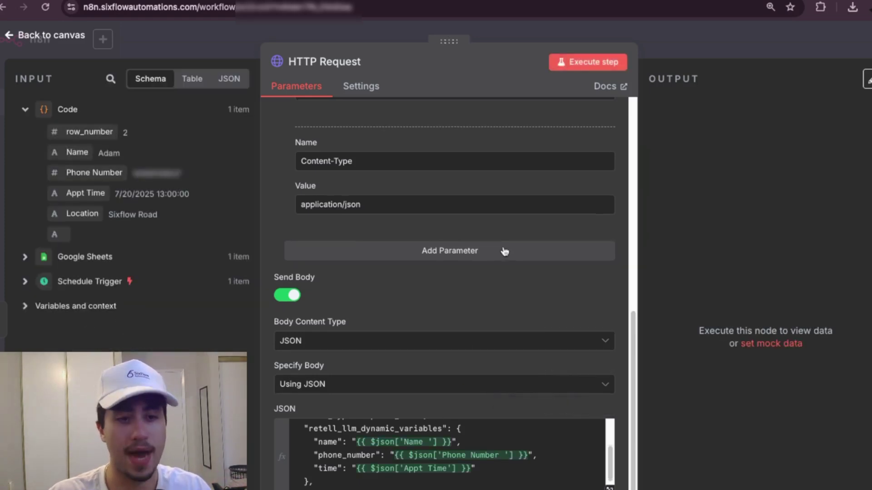
scroll(544, 436, "down", 1)
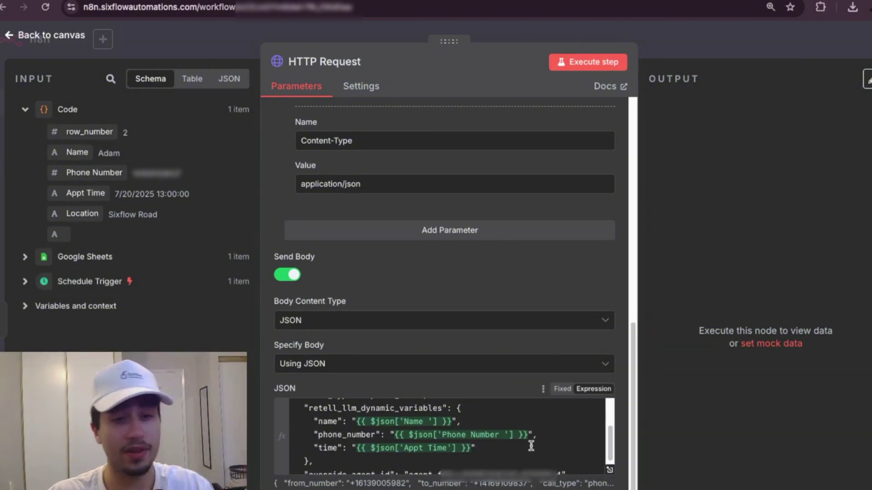
scroll(531, 457, "down", 1)
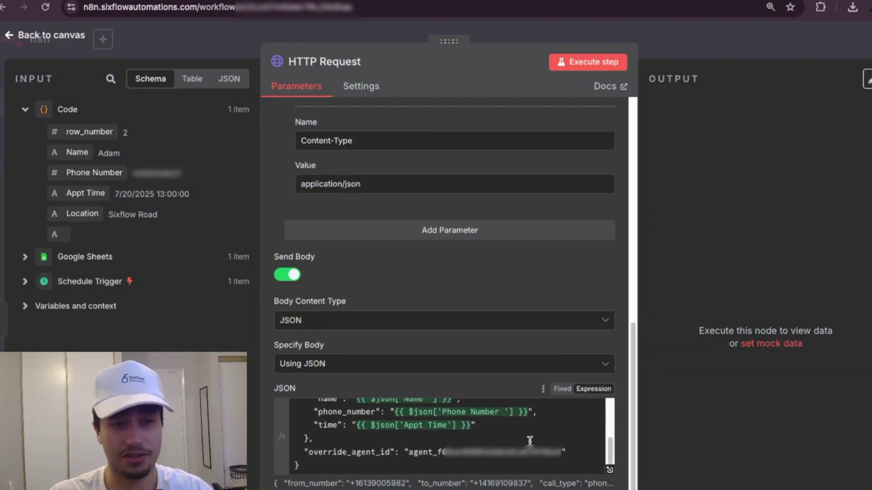
left_click(607, 470)
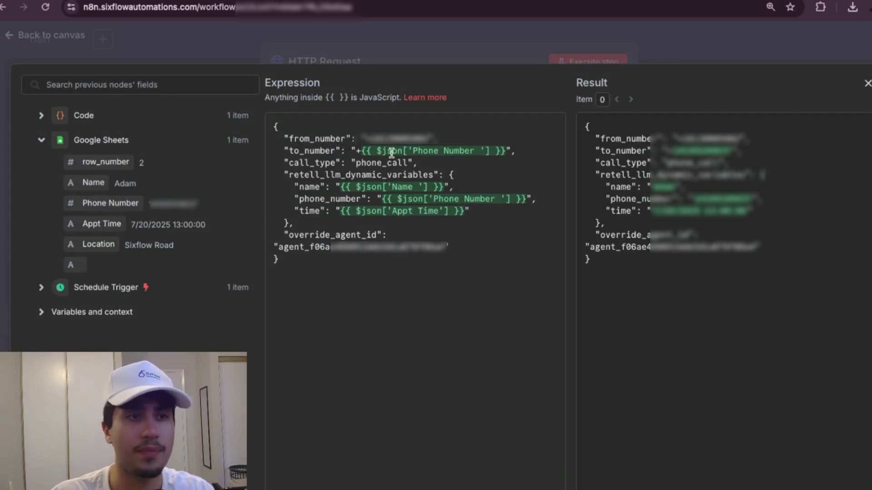
Compare the to_number and retell_llm_dynamic_variables mappings in the JSON body with the columns of the Lead Log spreadsheet.
left_click_drag(362, 150, 504, 150)
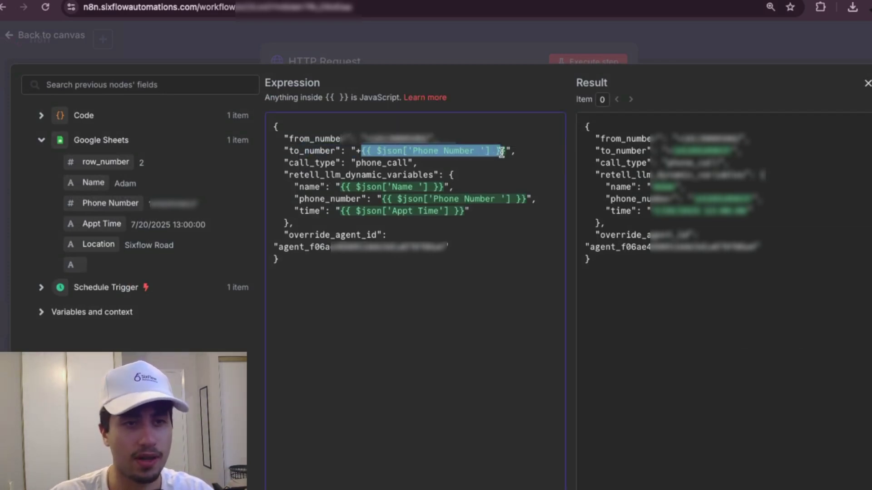
mouse_move(105, 203)
left_mouse_down()
mouse_move(253, 195)
mouse_move(104, 198)
left_mouse_up()
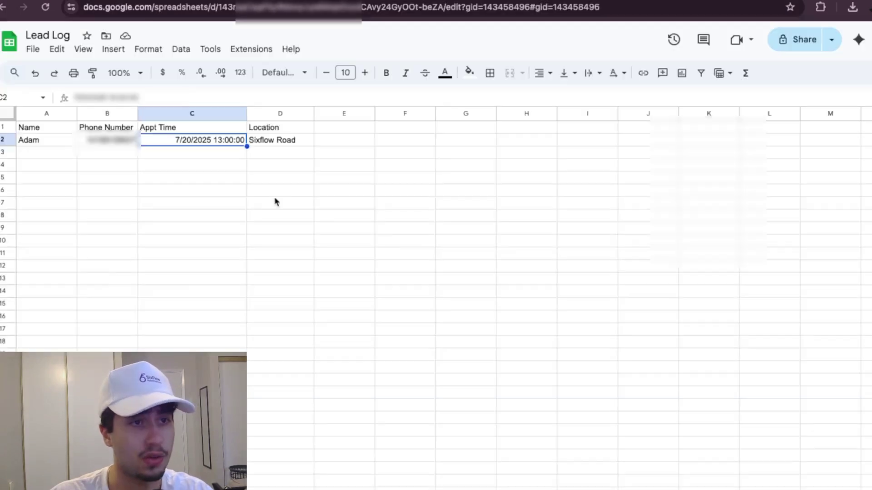
left_click(119, 142)
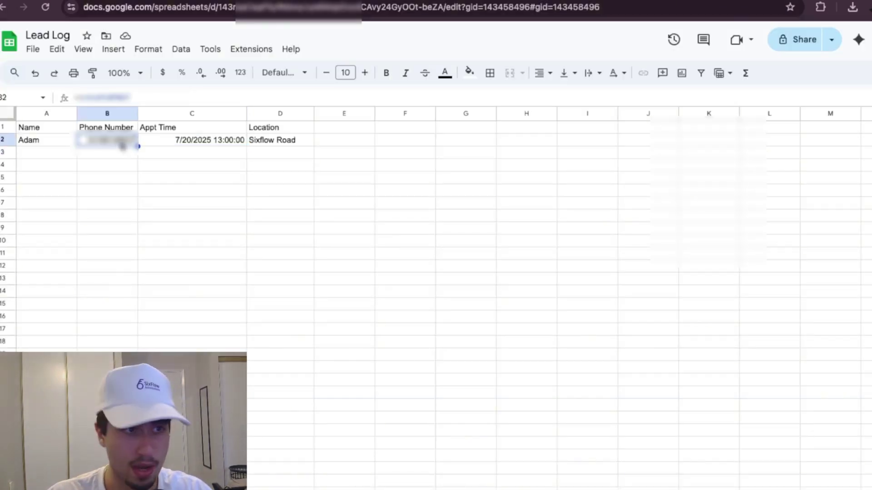
left_click(184, 146)
left_click(303, 140)
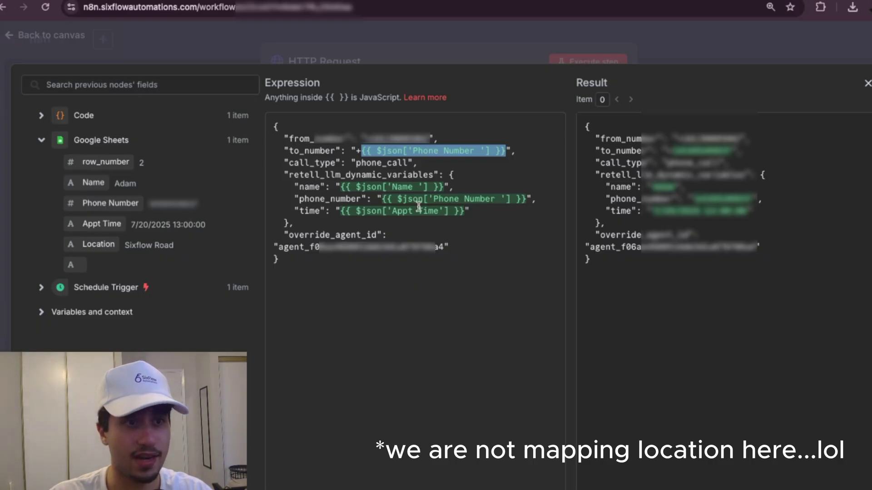
left_click(387, 210)
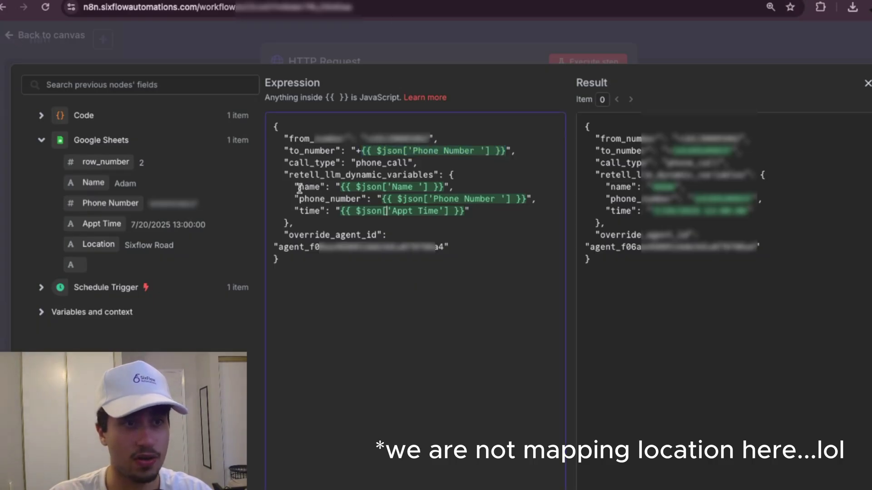
left_click_drag(291, 174, 439, 172)
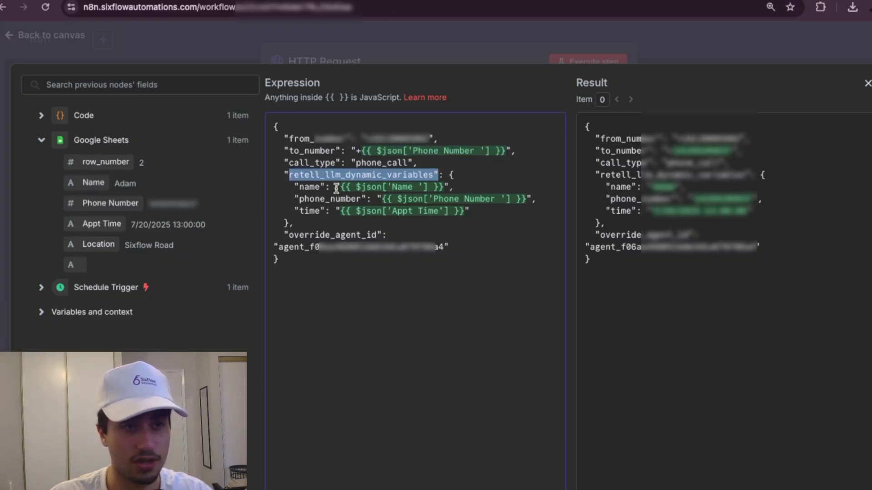
left_click_drag(306, 188, 458, 196)
left_click(341, 214)
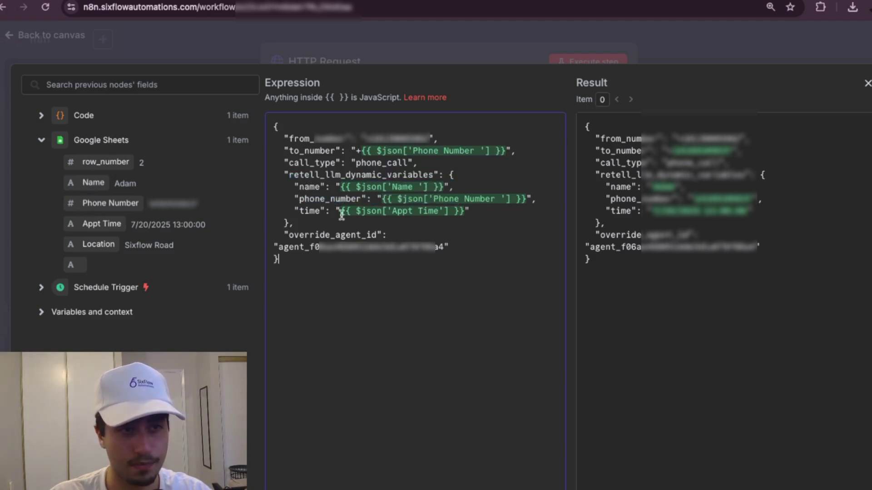
left_click_drag(311, 199, 520, 200)
left_click(424, 252)
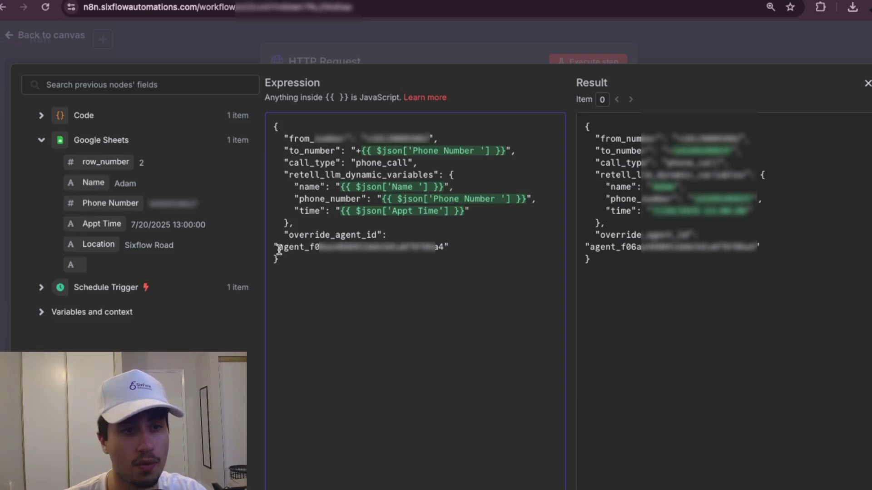
left_click_drag(278, 249, 438, 249)
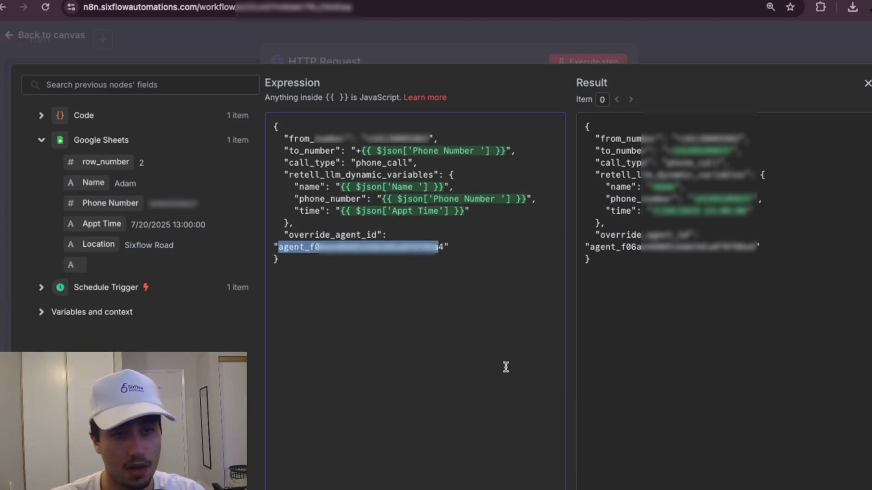
key("BackSpace")
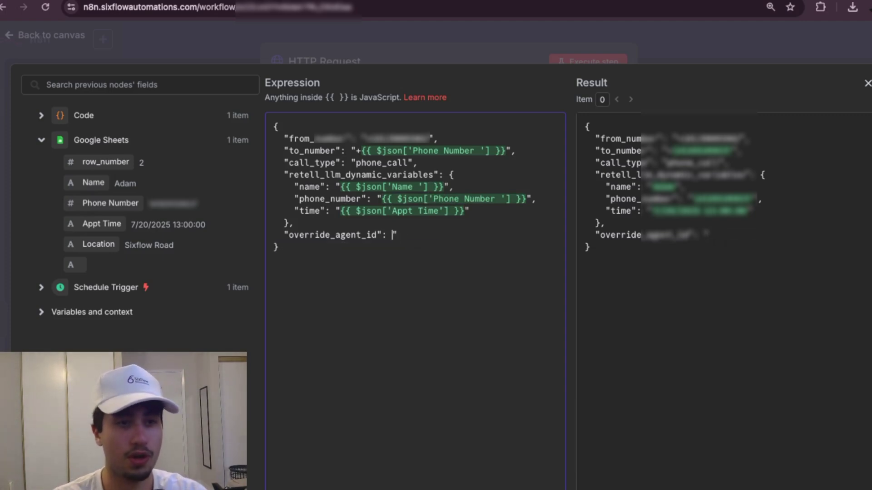
key("ctrl+z")
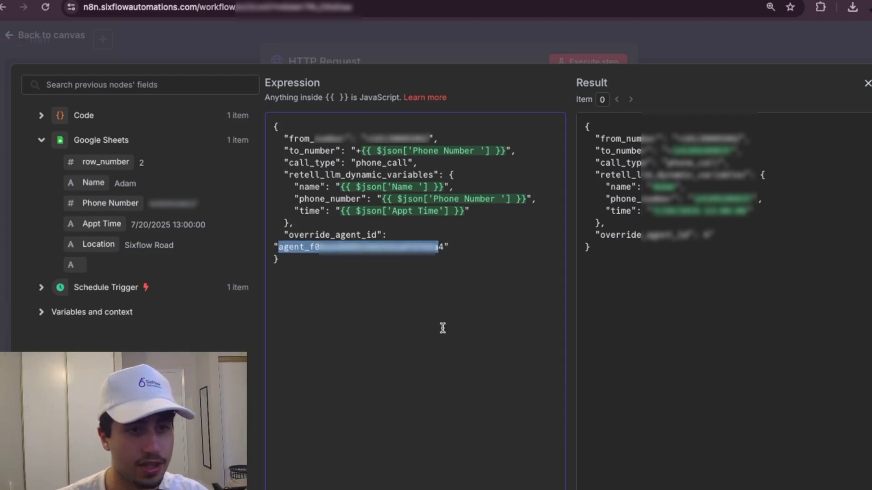
Clear the whole agent ID from the override_agent_id entry in the JSON body, keeping its pair of quotation marks.
left_click_drag(444, 247, 281, 250)
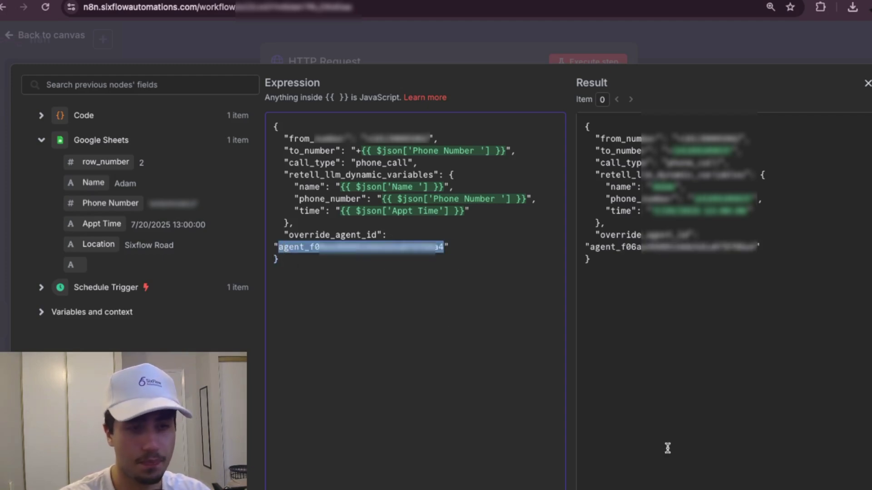
key("BackSpace")
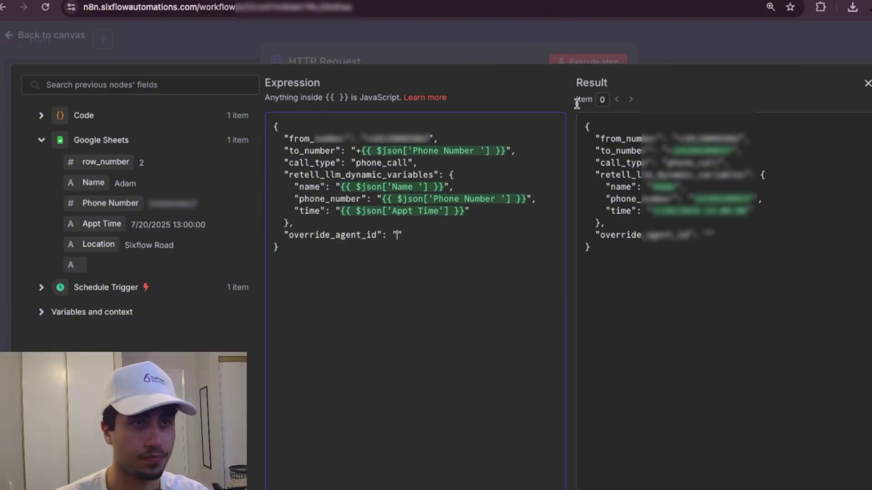